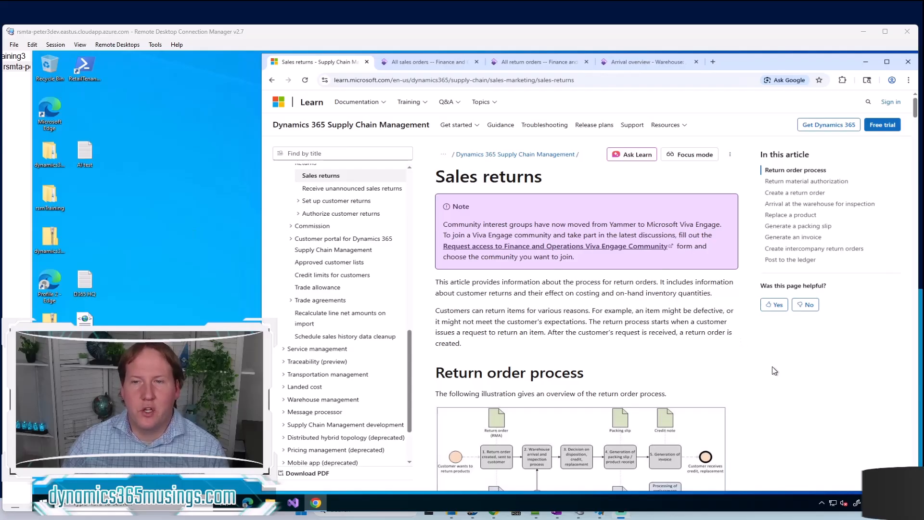
Read the Sales returns article from the return order process through return material authorization to creating a return order and its header
scroll(724, 402, down, 12)
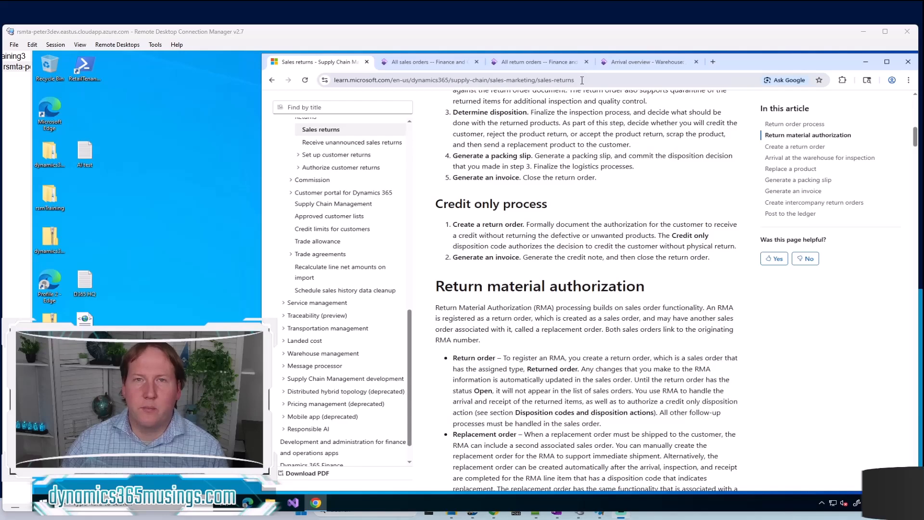
scroll(652, 278, down, 3)
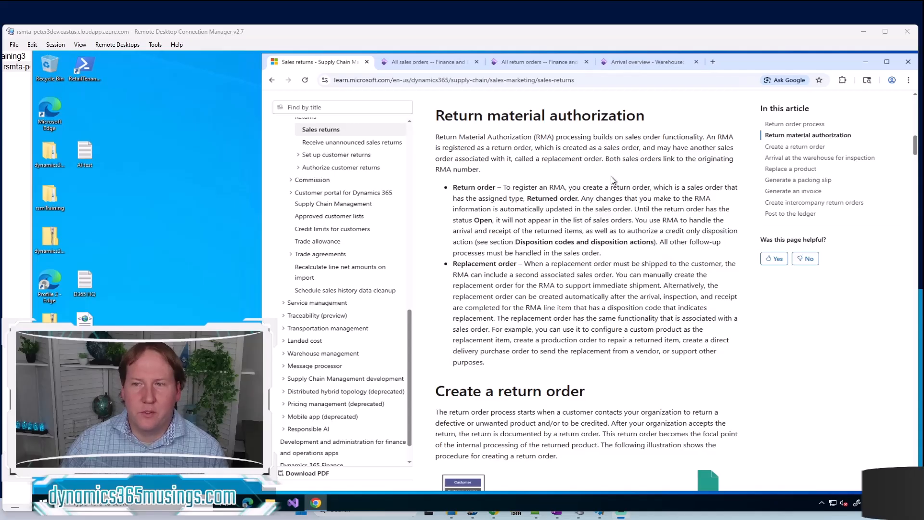
scroll(611, 176, down, 3)
scroll(633, 232, down, 2)
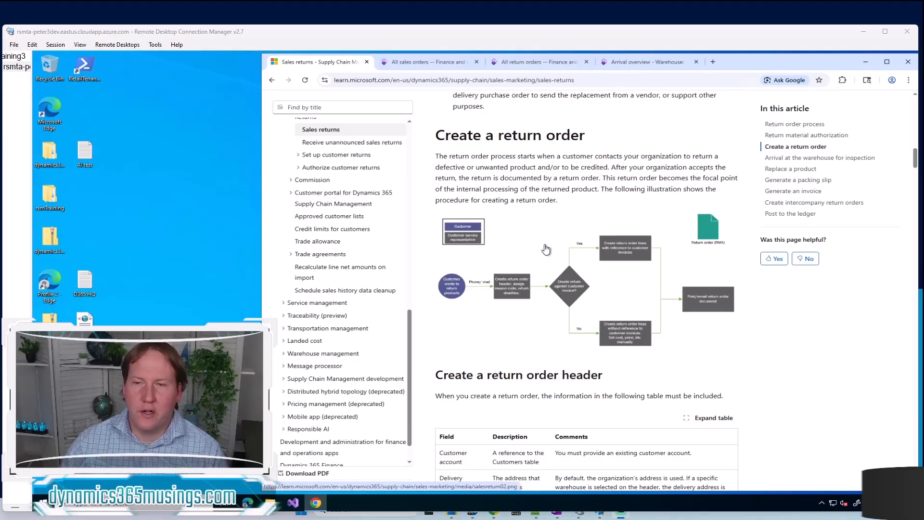
scroll(545, 249, down, 1)
scroll(595, 237, up, 1)
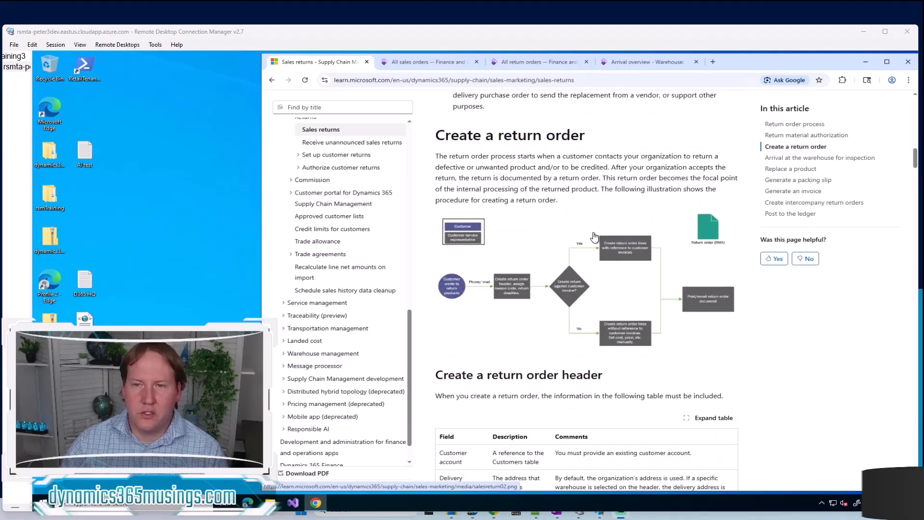
scroll(595, 237, up, 1)
scroll(595, 236, down, 2)
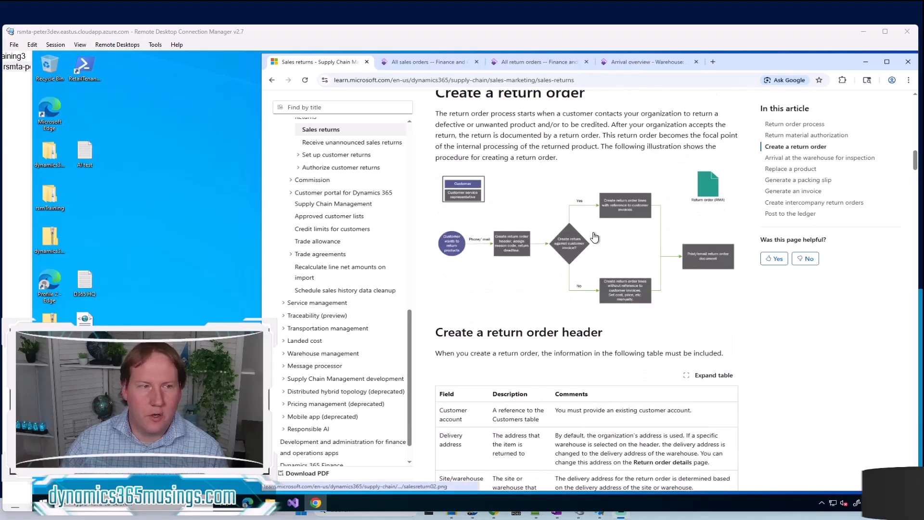
scroll(595, 237, up, 1)
scroll(595, 236, down, 1)
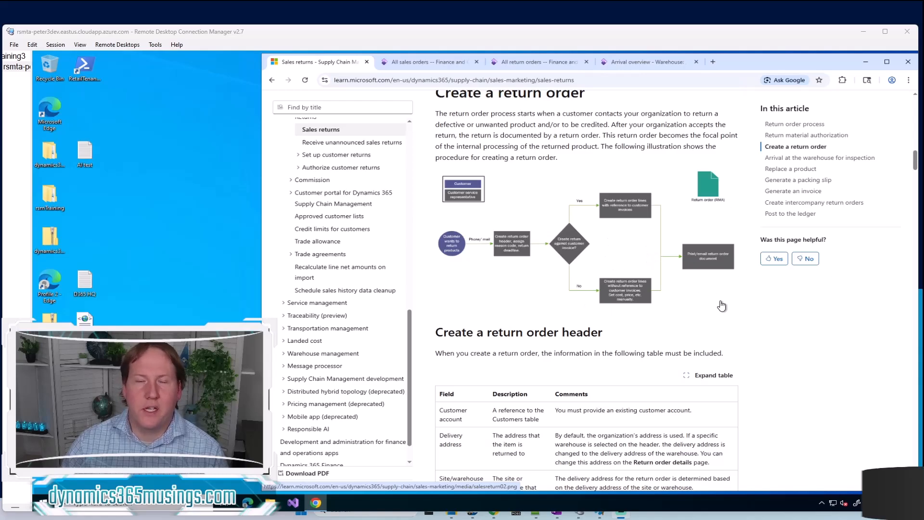
Switch to the all sales orders list and create a sales order for the customer account used on the last listed order
click(438, 61)
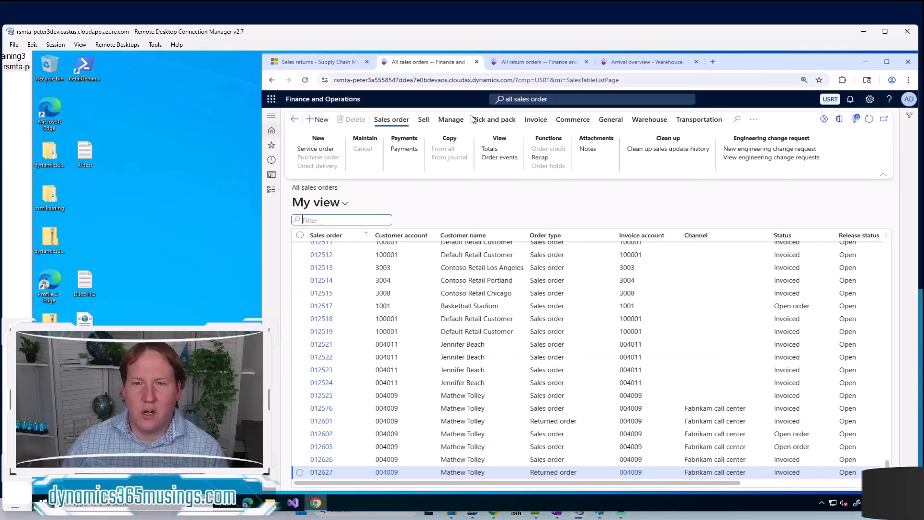
click(402, 477)
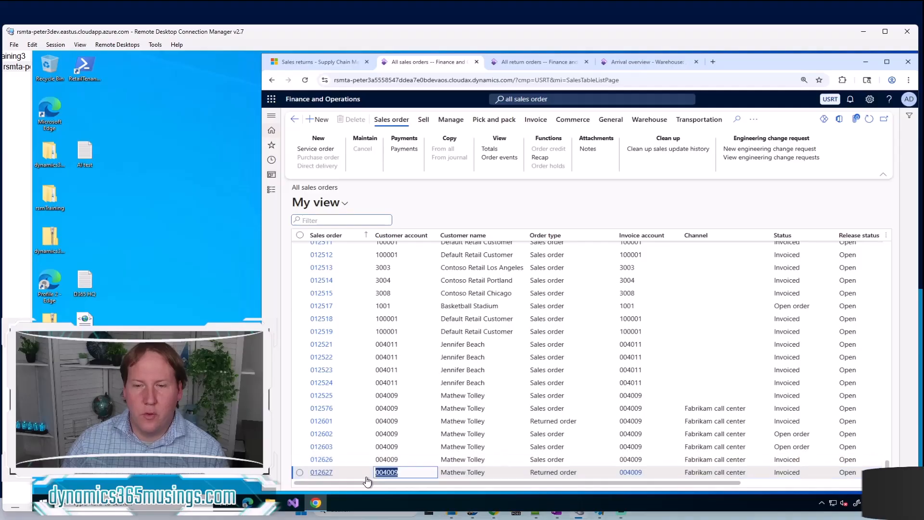
click(475, 197)
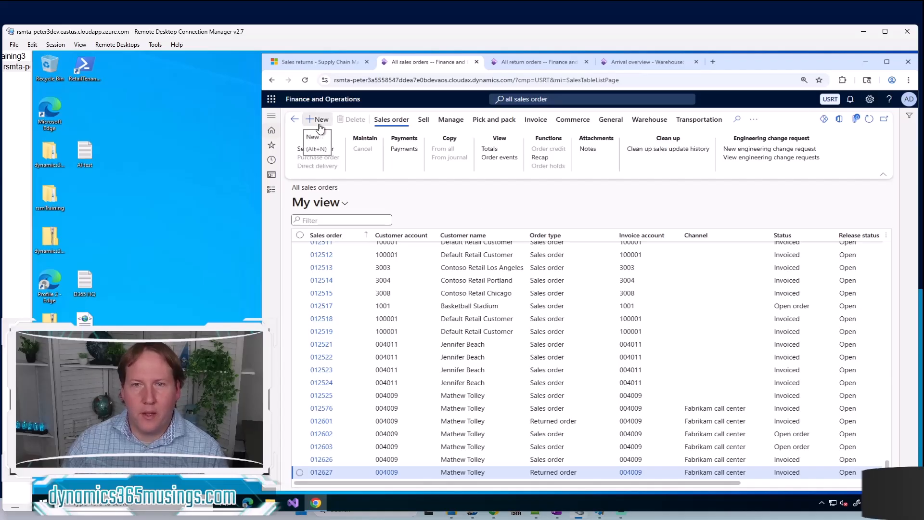
click(571, 96)
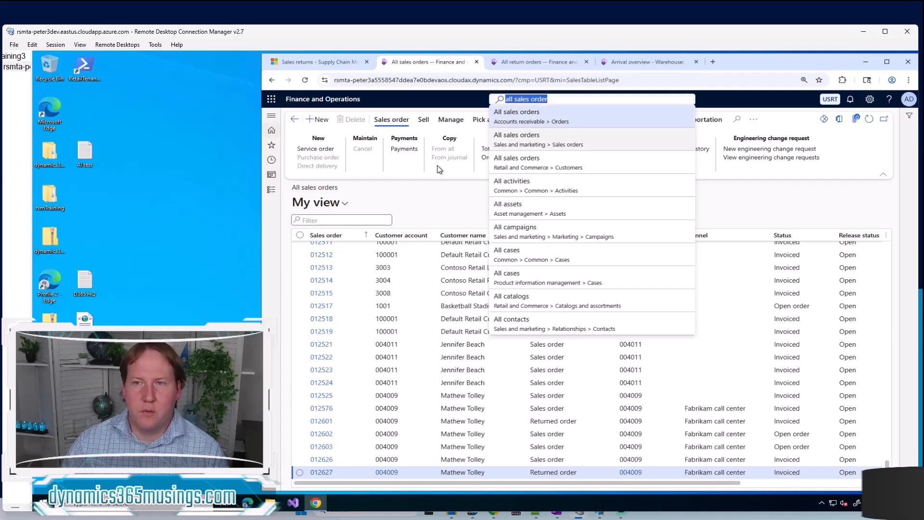
click(423, 186)
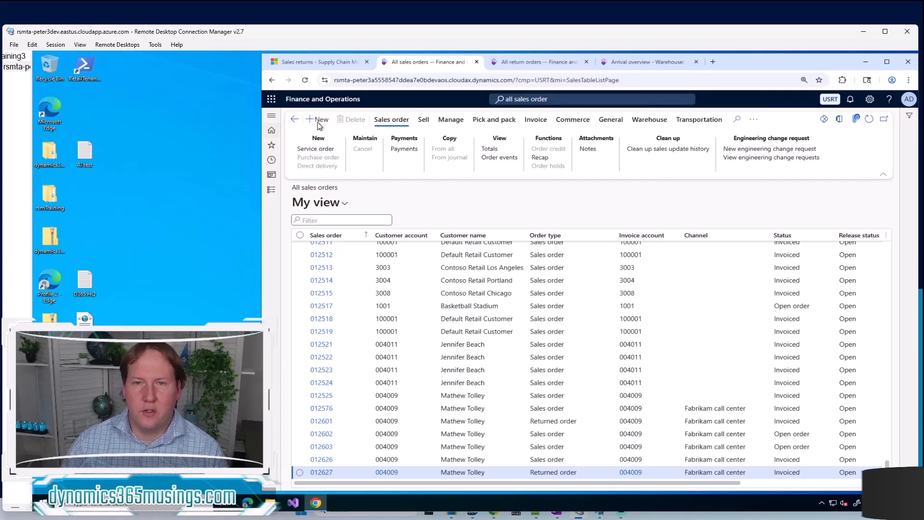
click(317, 121)
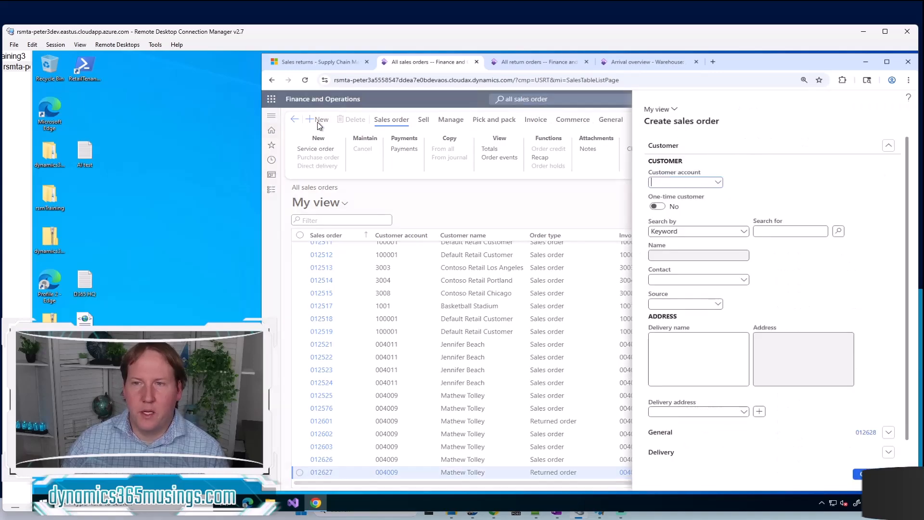
text(004009)
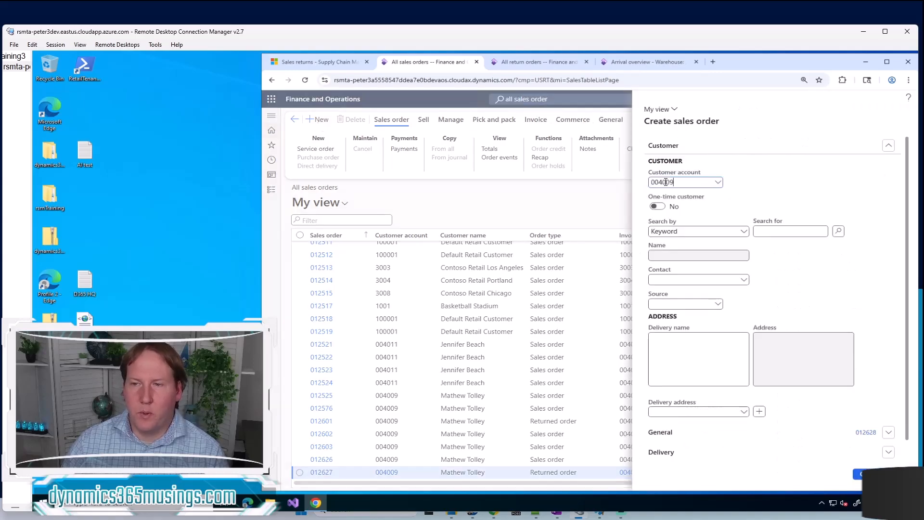
key(Tab)
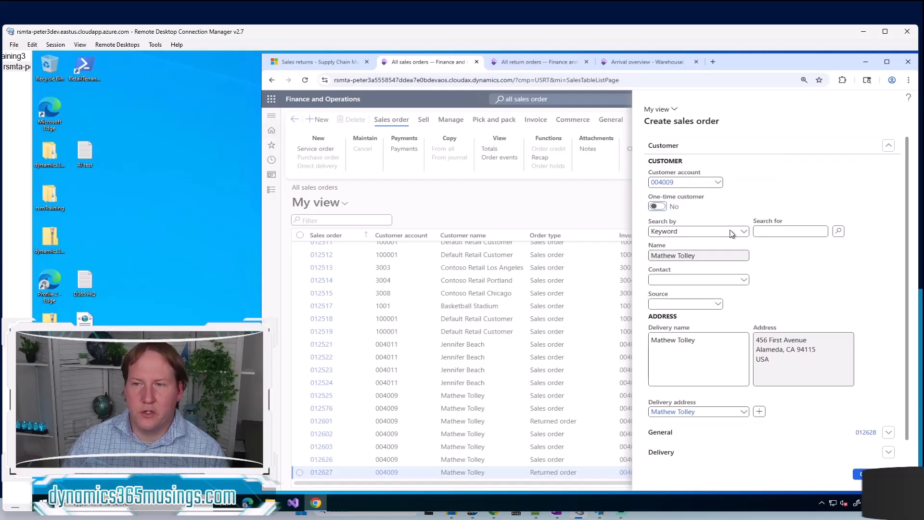
click(861, 475)
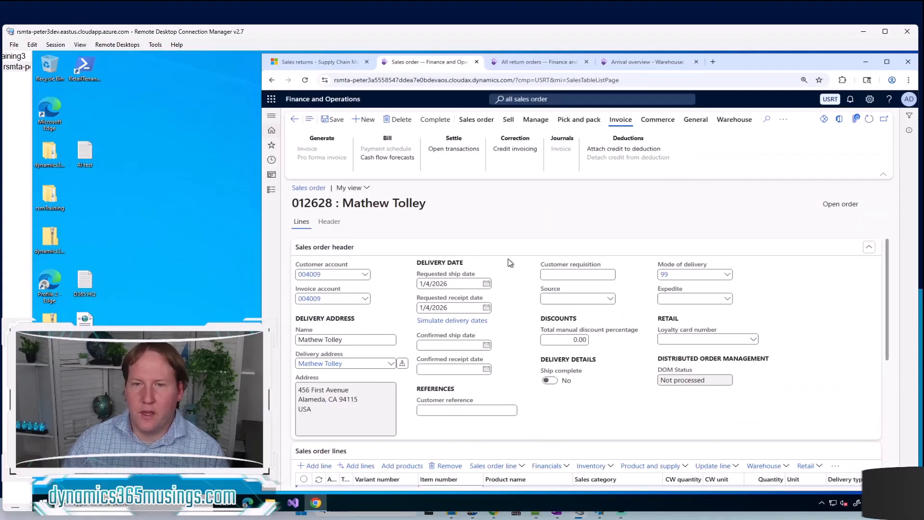
Enter item 0007, Full Finger BMX Gloves, on the first sales order line
scroll(554, 419, down, 1)
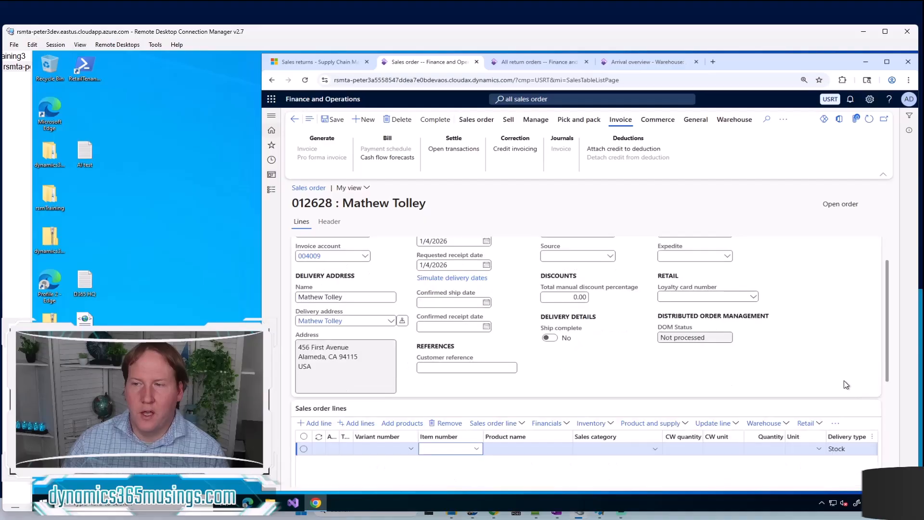
click(431, 450)
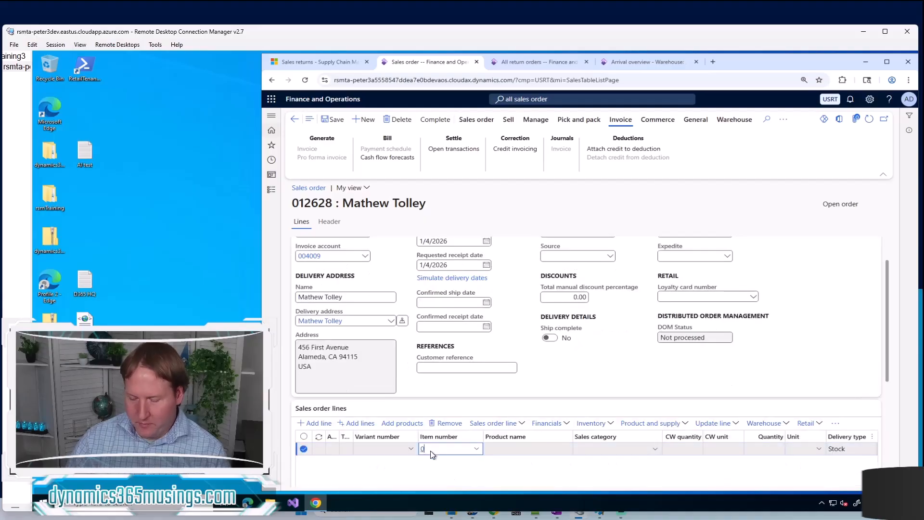
text(000)
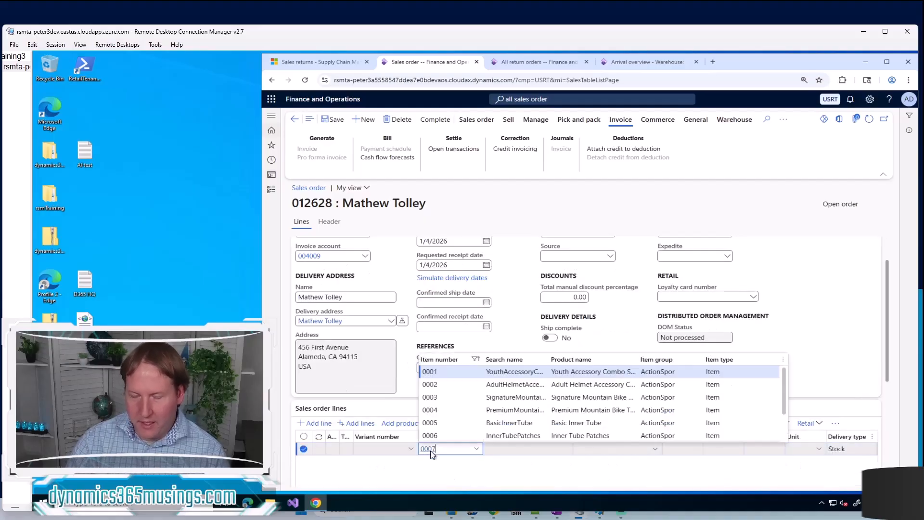
text(7)
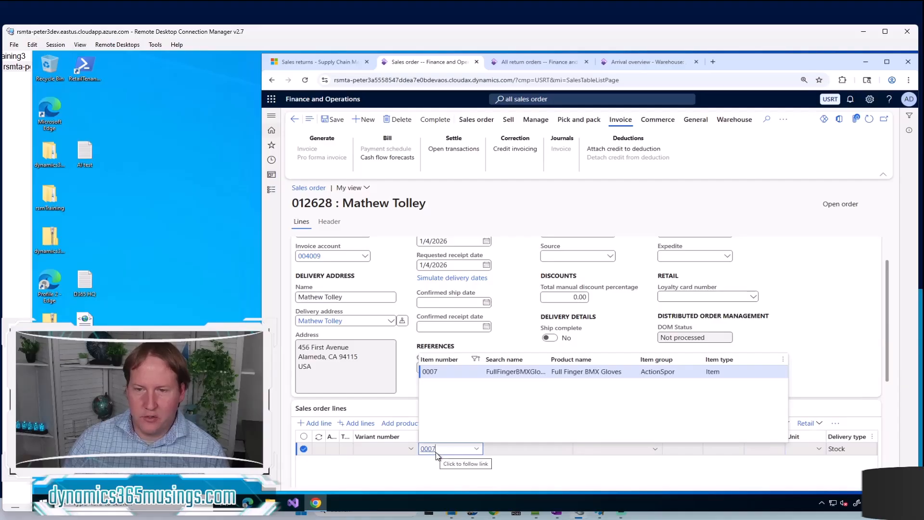
key(Tab)
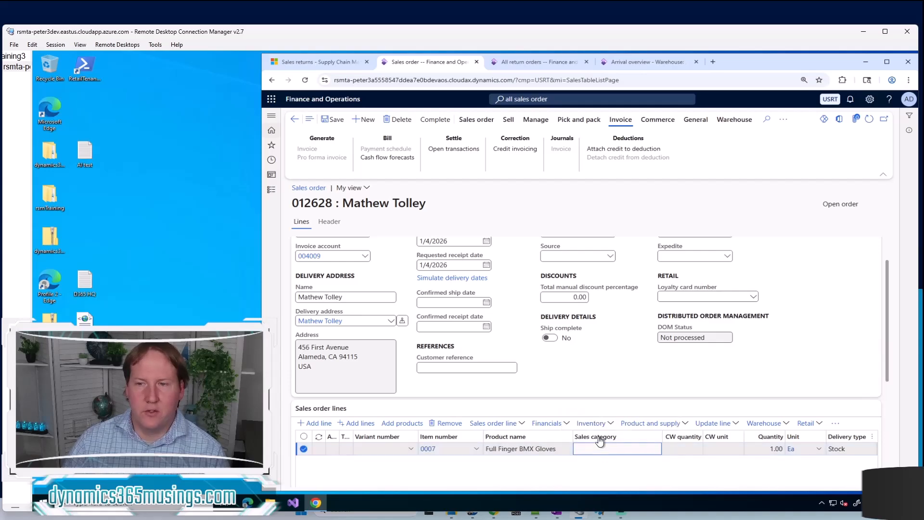
Complete the sales order with a Cash payment of 21.67 and submit it
click(436, 126)
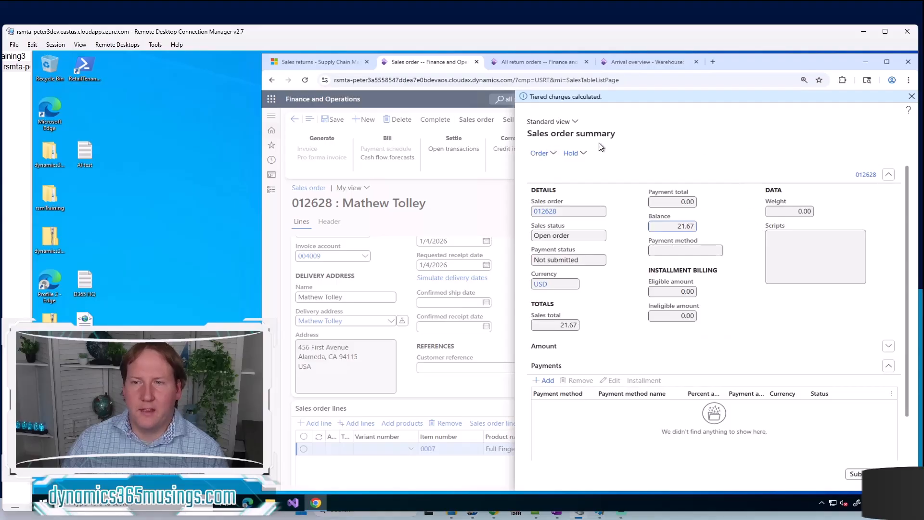
click(910, 97)
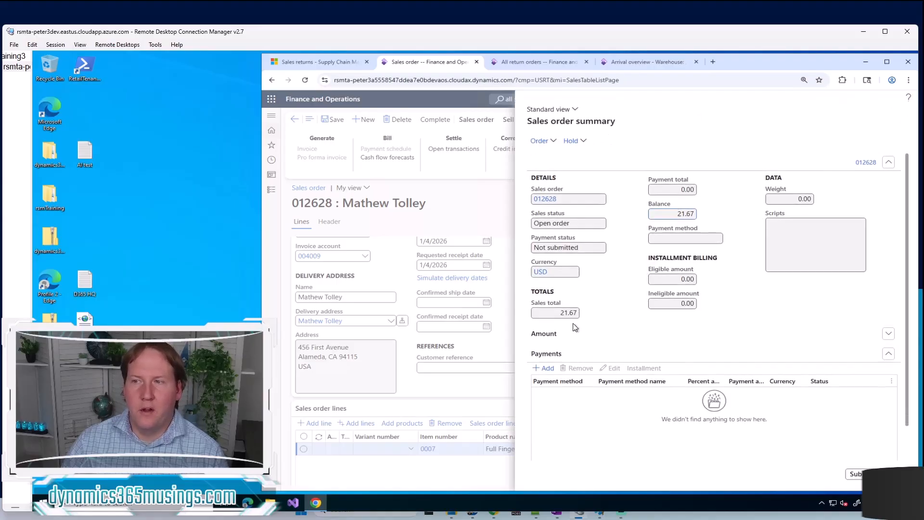
click(553, 374)
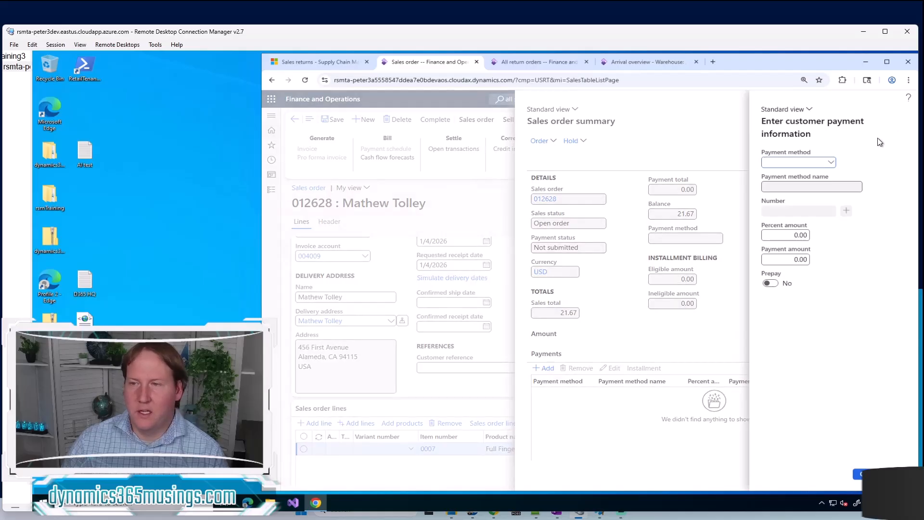
click(831, 164)
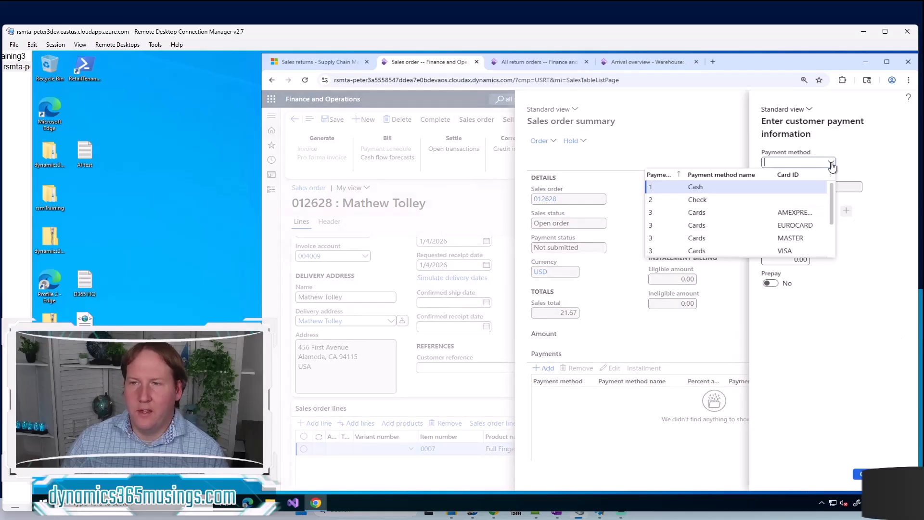
click(695, 187)
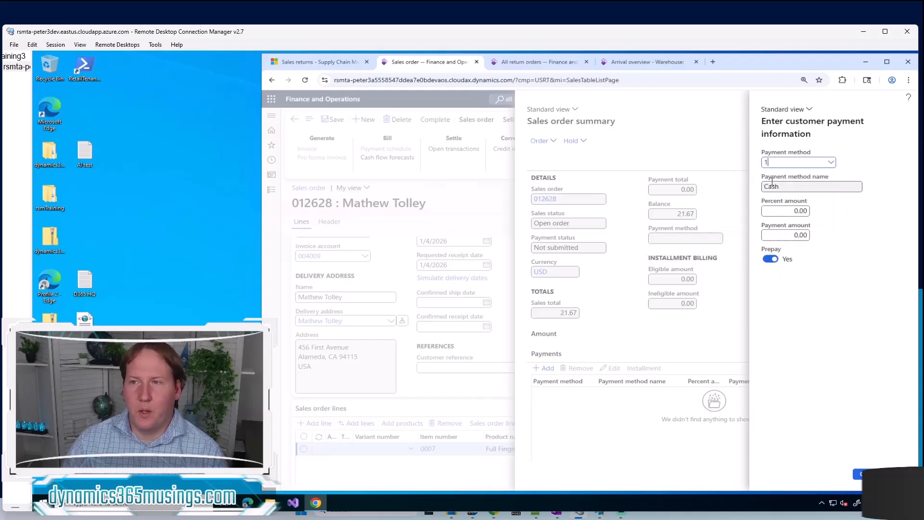
click(790, 235)
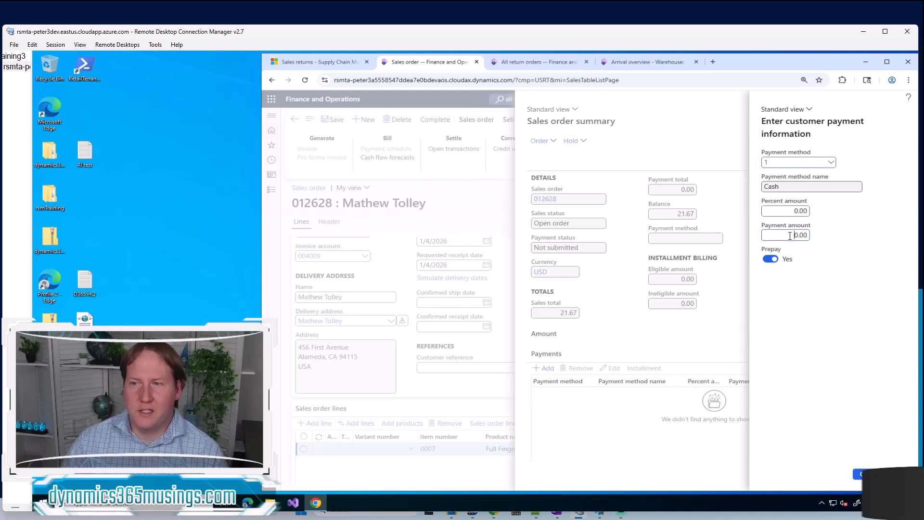
drag(790, 235, 825, 243)
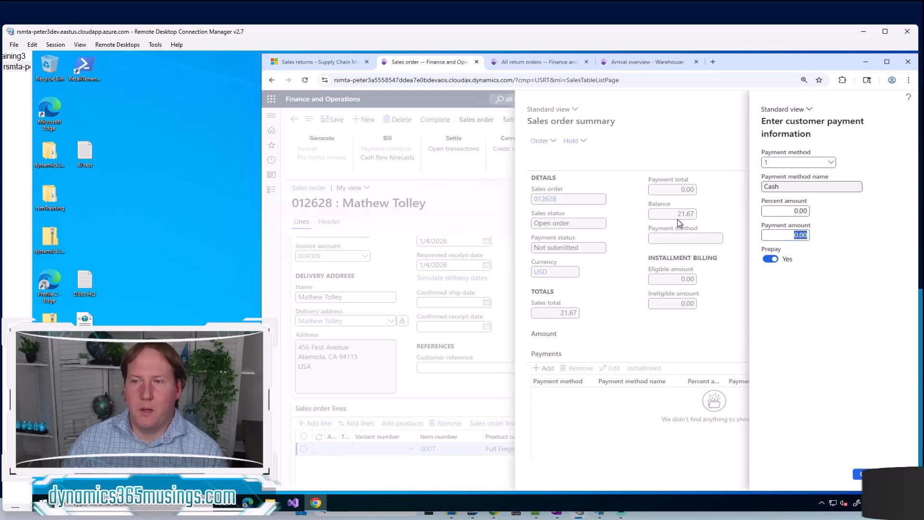
text(21.67)
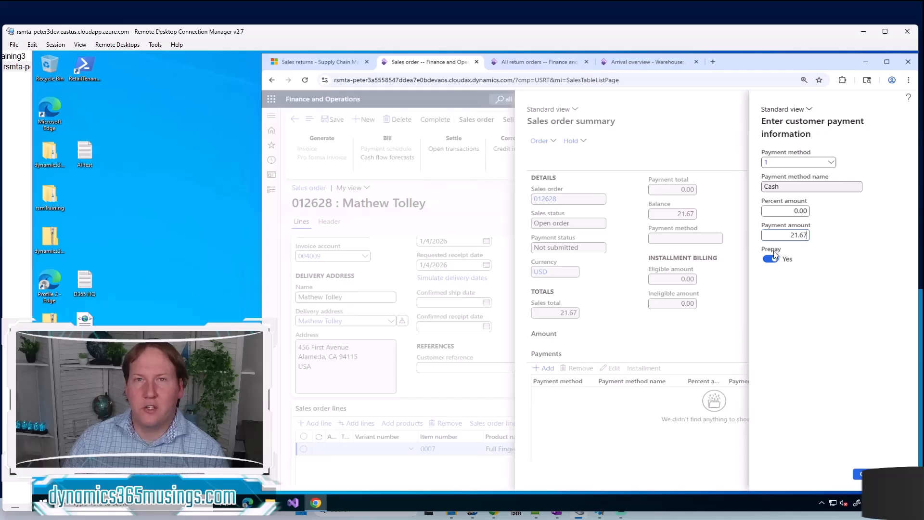
click(861, 476)
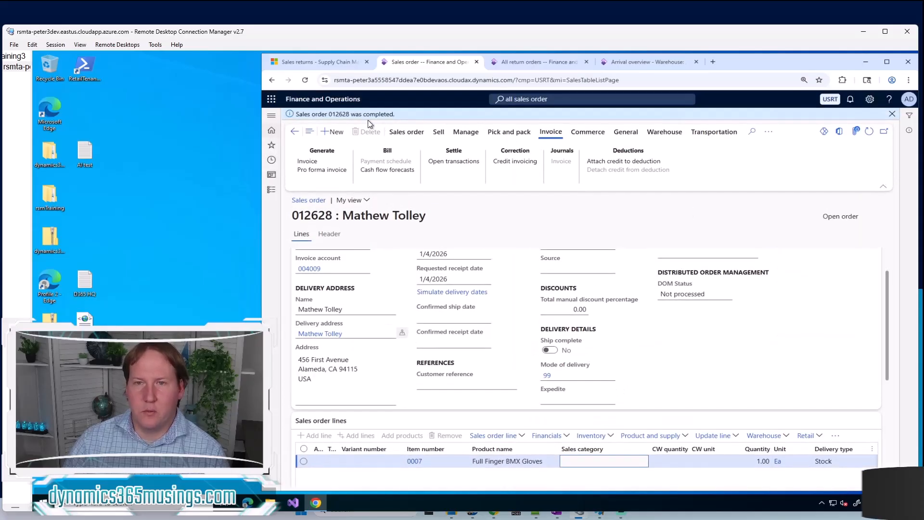
click(892, 115)
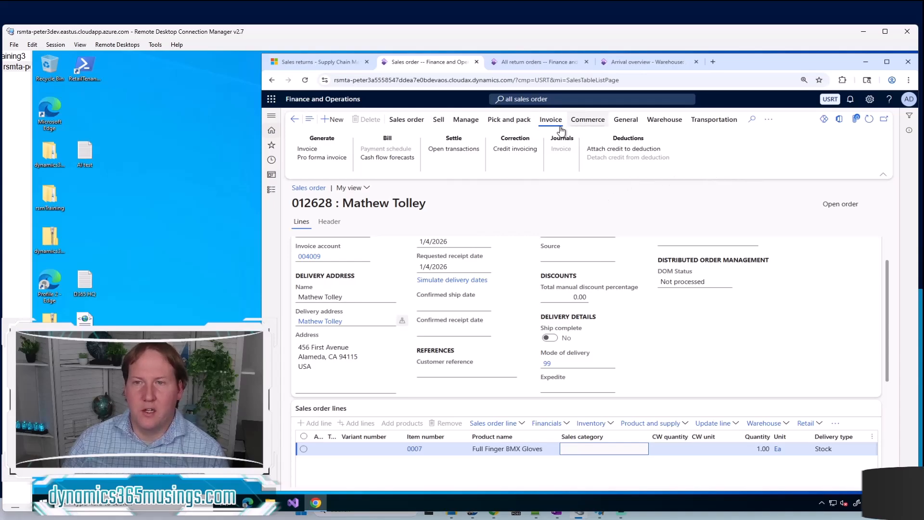
Generate the sales order's invoice with quantity All and post it without printing
click(325, 150)
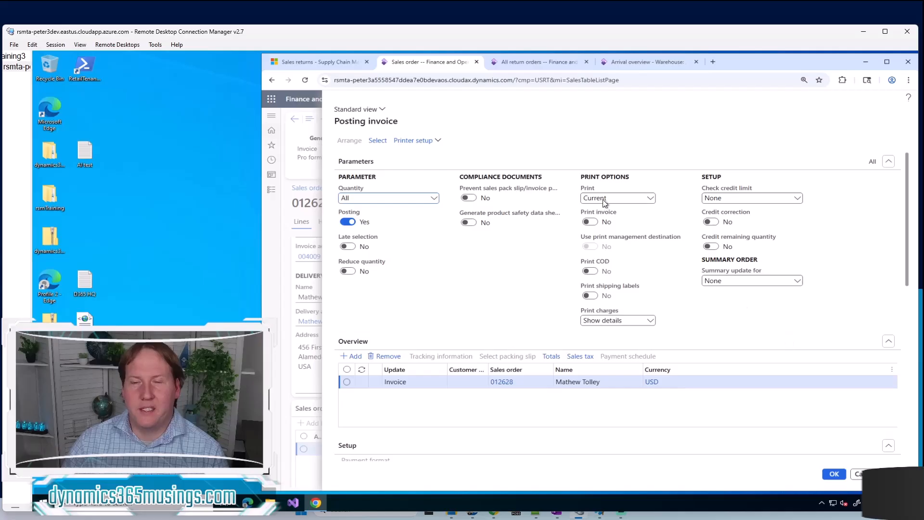
scroll(836, 386, down, 4)
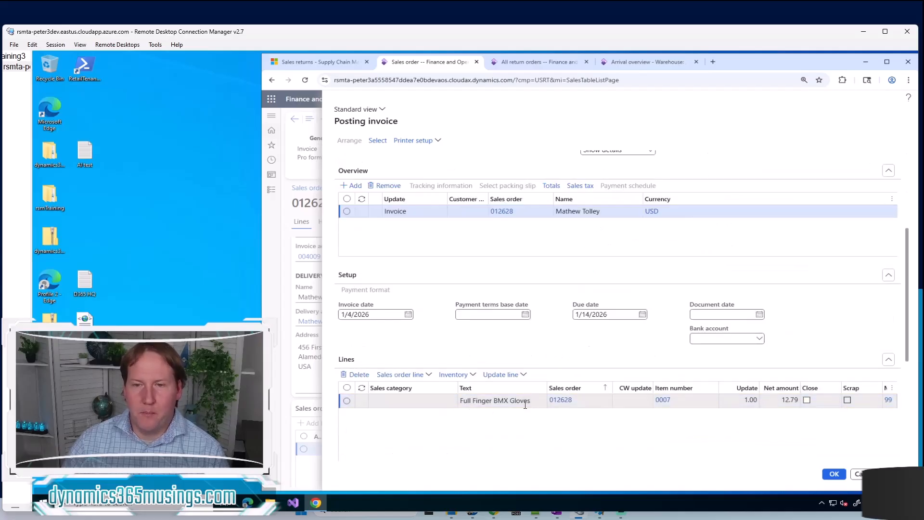
scroll(596, 426, up, 5)
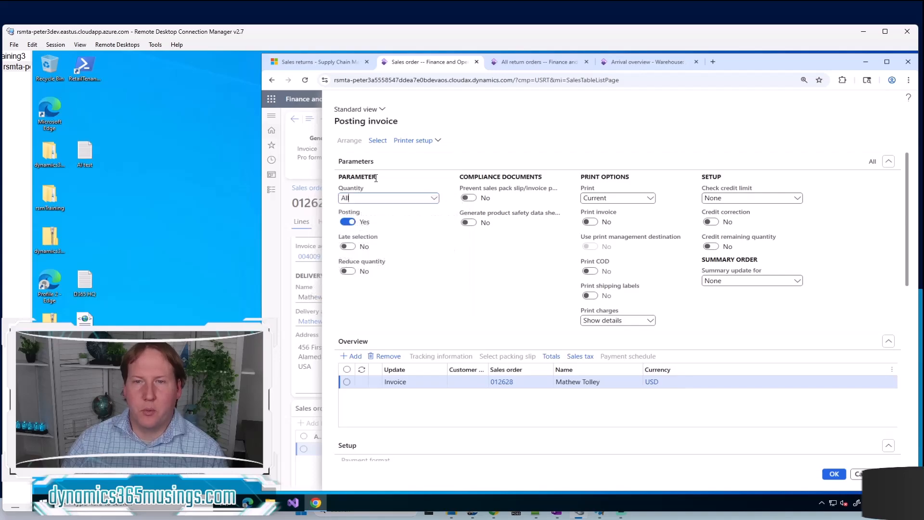
click(436, 201)
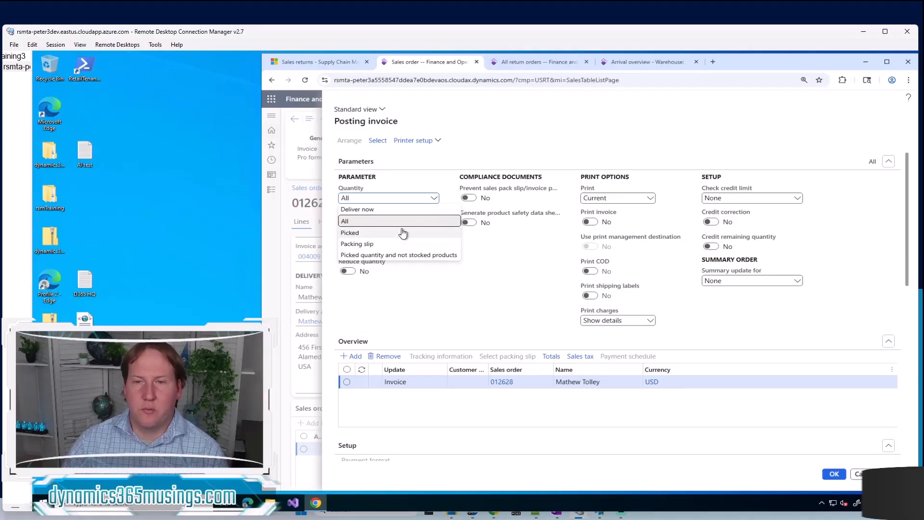
click(376, 304)
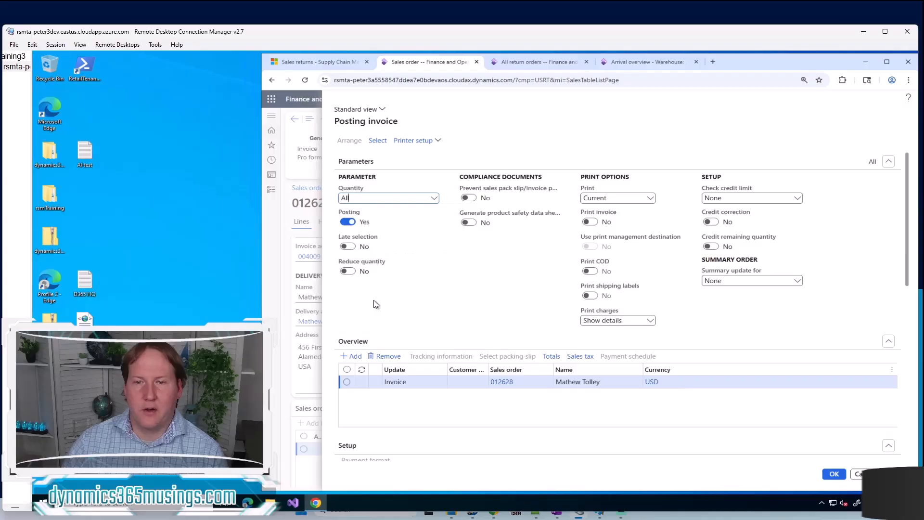
scroll(375, 303, down, 4)
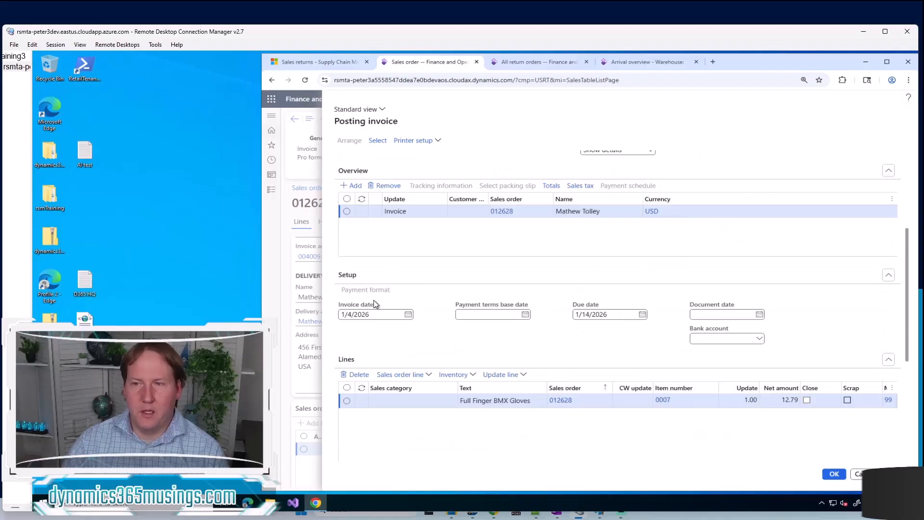
scroll(373, 304, down, 2)
scroll(466, 349, down, 3)
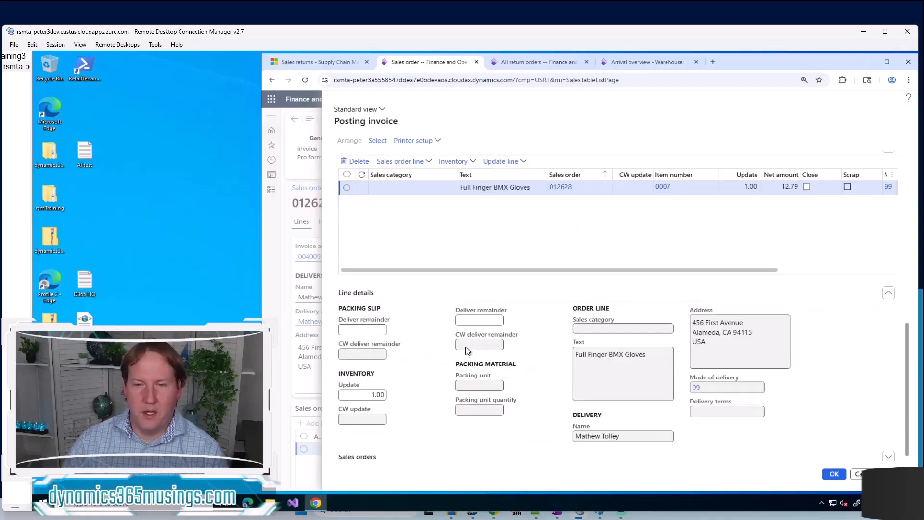
scroll(429, 357, up, 3)
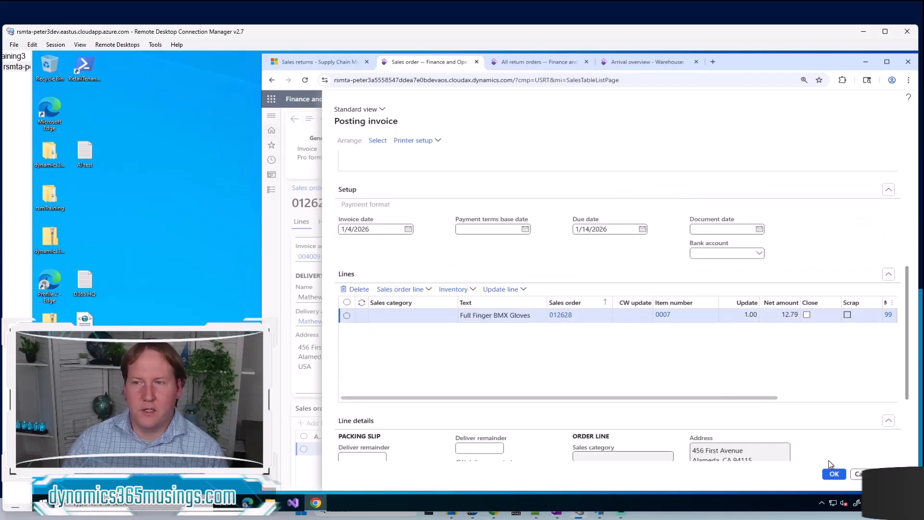
click(837, 476)
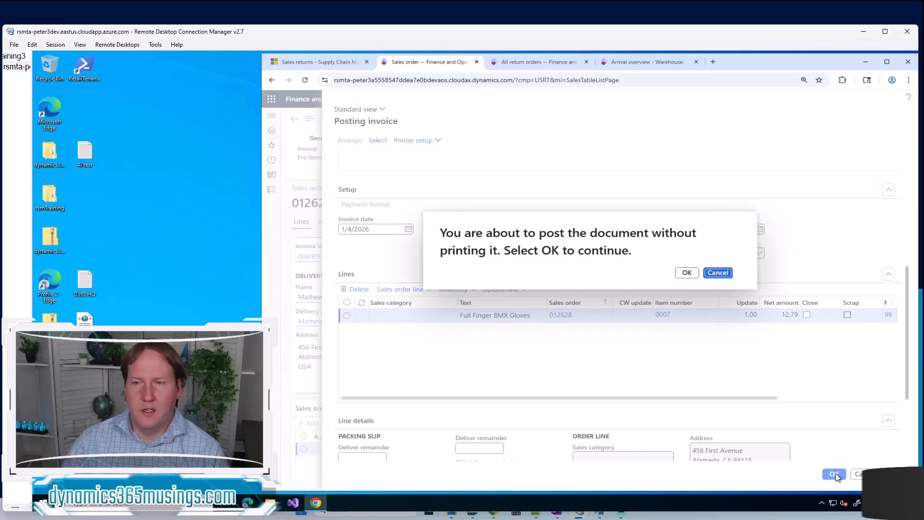
click(687, 273)
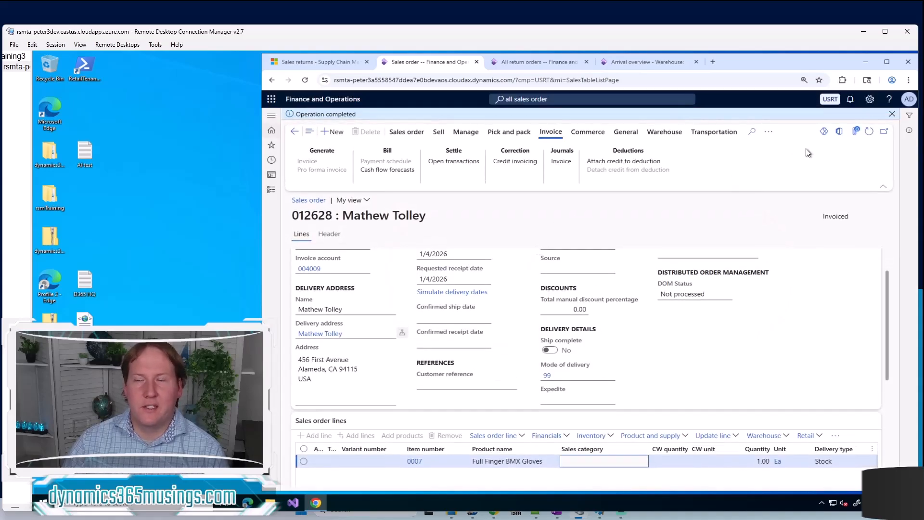
click(893, 115)
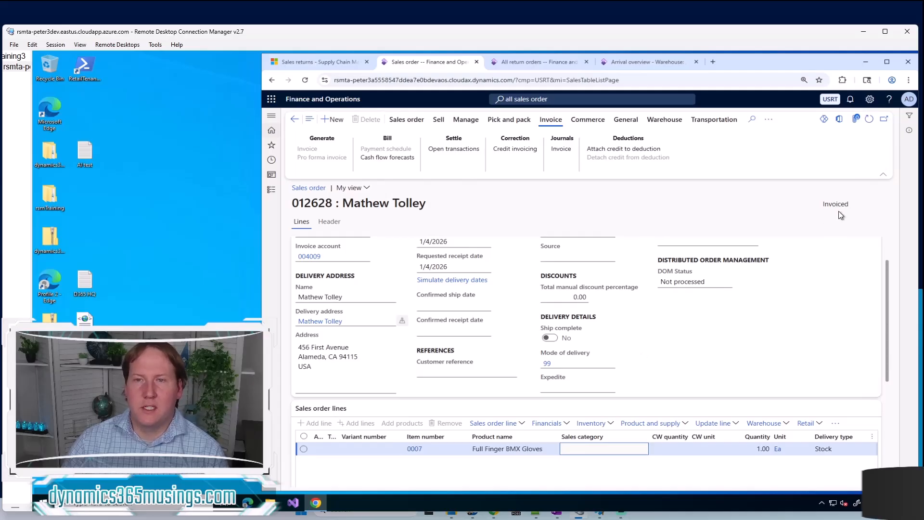
Create a return order from the all return orders list for the same customer account, with return reason code 21, Defective
click(527, 61)
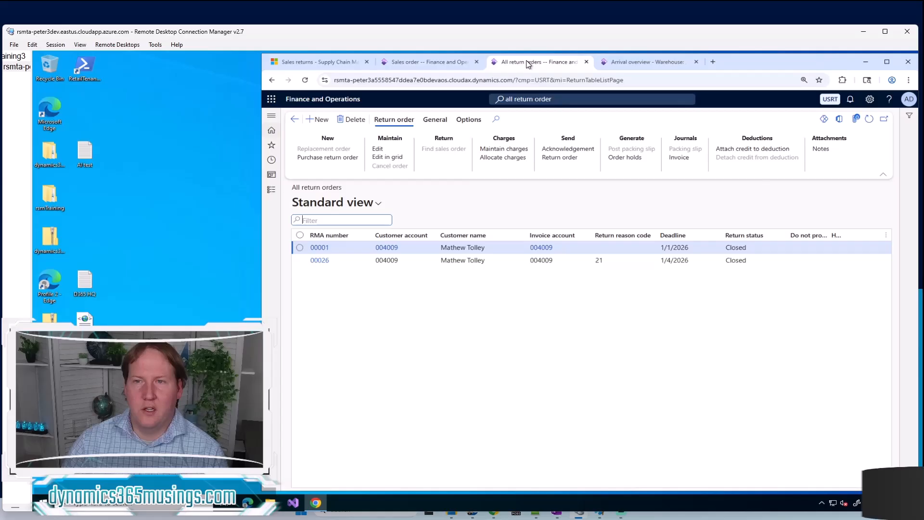
click(567, 100)
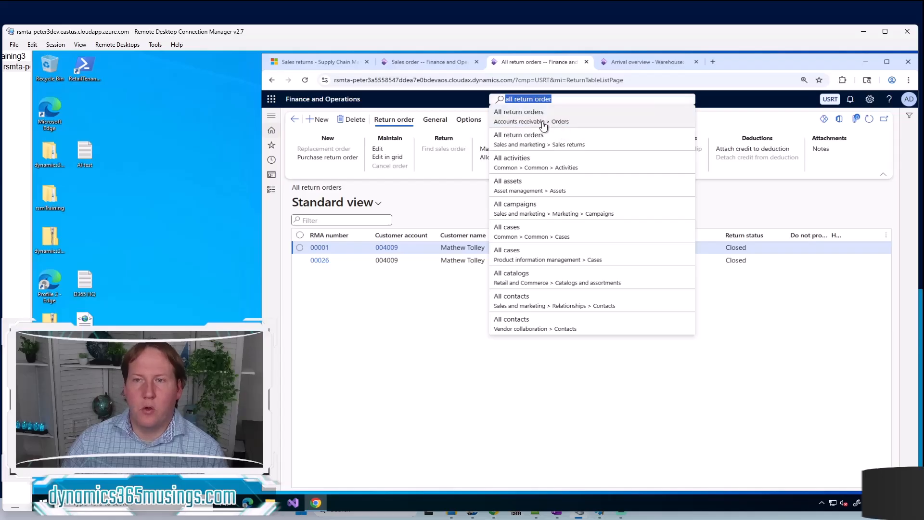
click(398, 347)
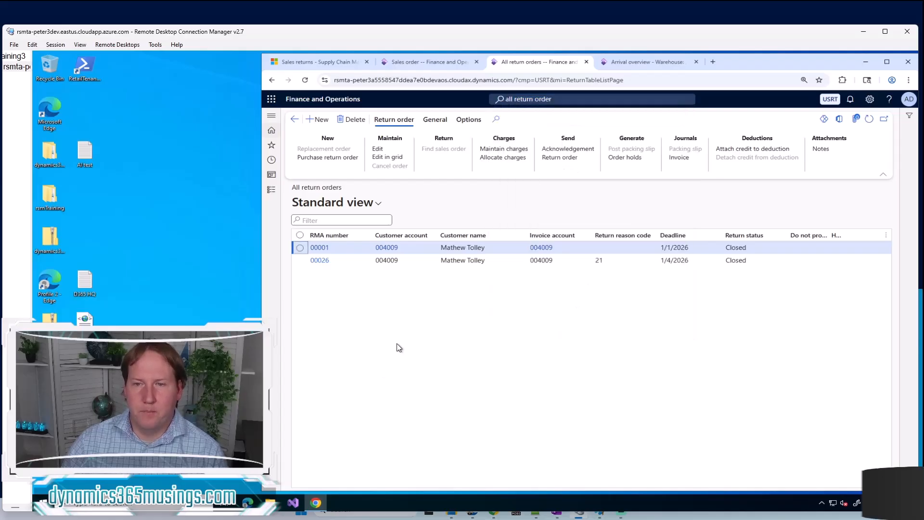
click(320, 123)
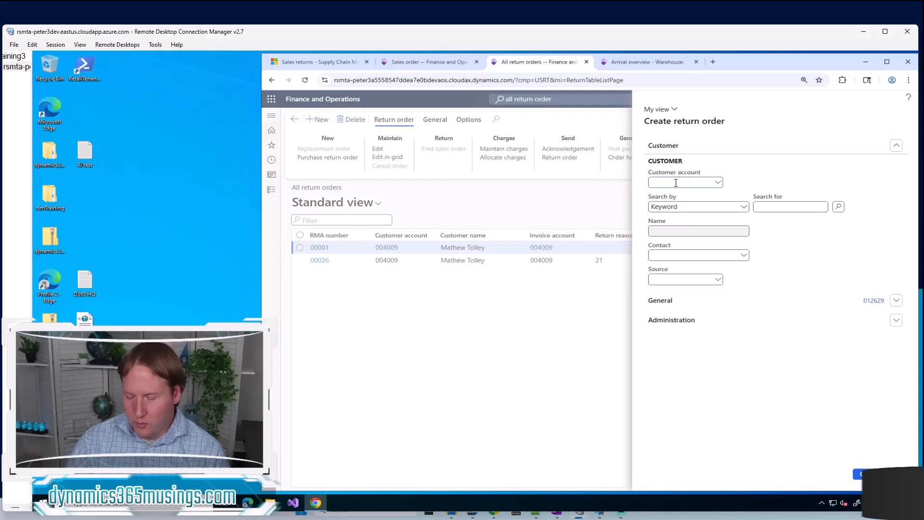
text(00)
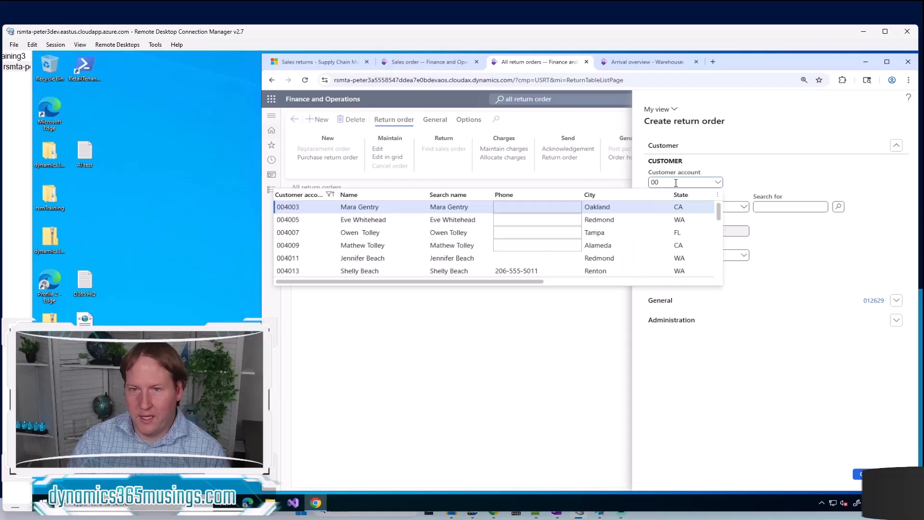
text(4009)
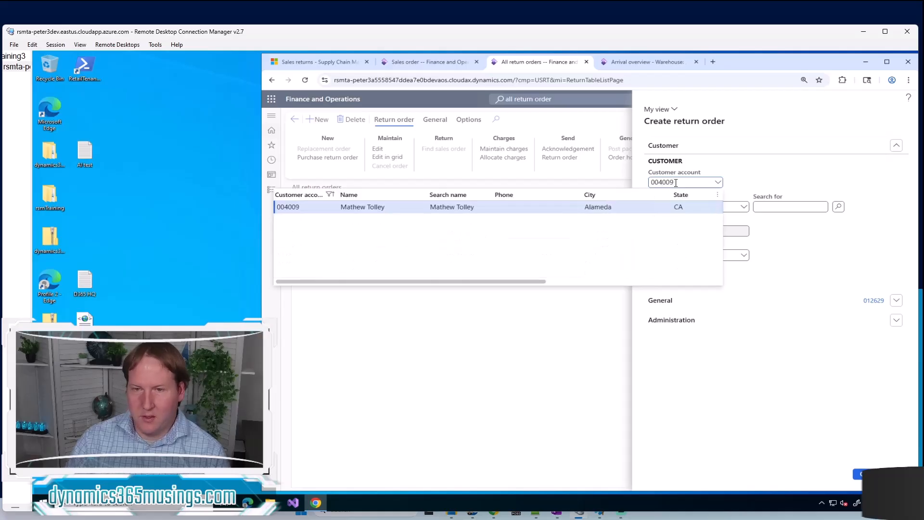
click(305, 207)
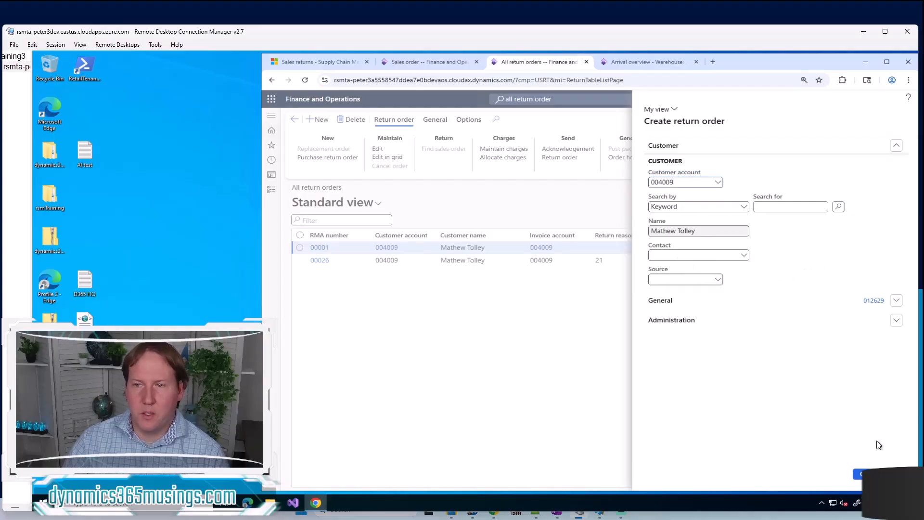
click(859, 474)
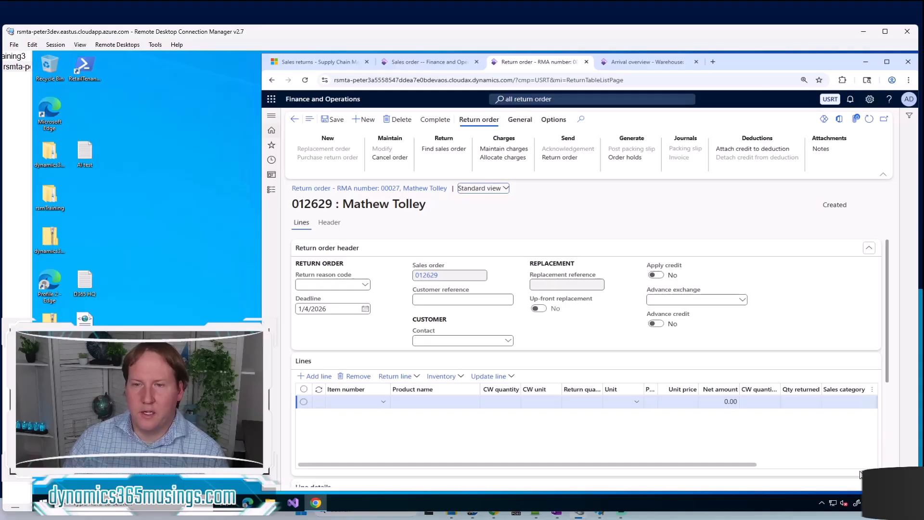
click(366, 285)
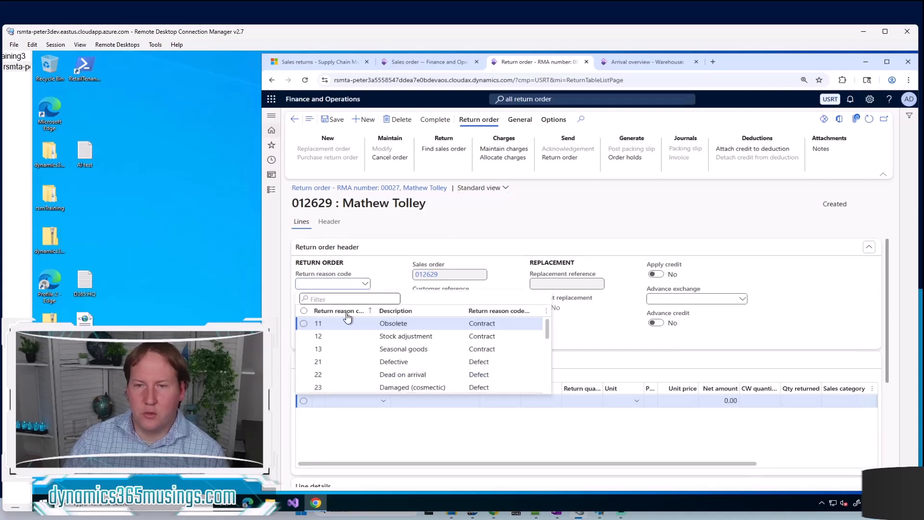
click(329, 361)
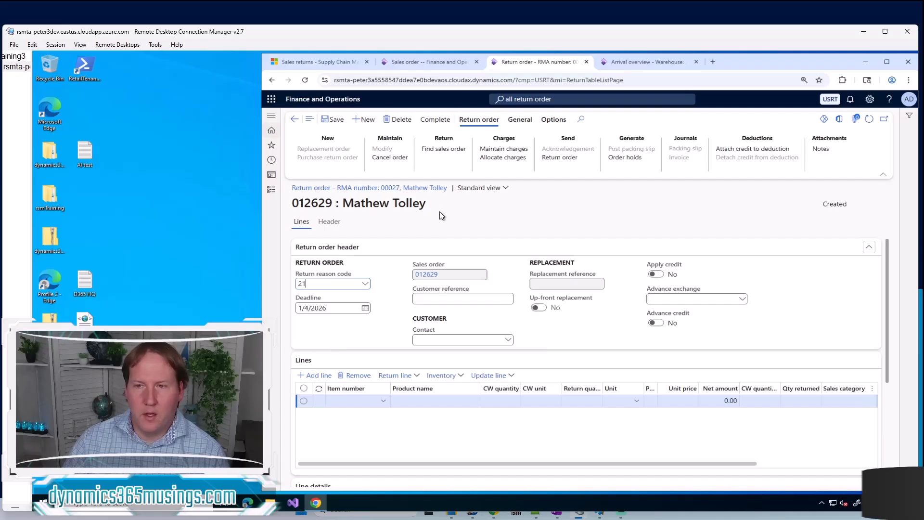
Copy the item 0007 line from the newly invoiced sales order into the return order, and complete and submit the return
click(451, 148)
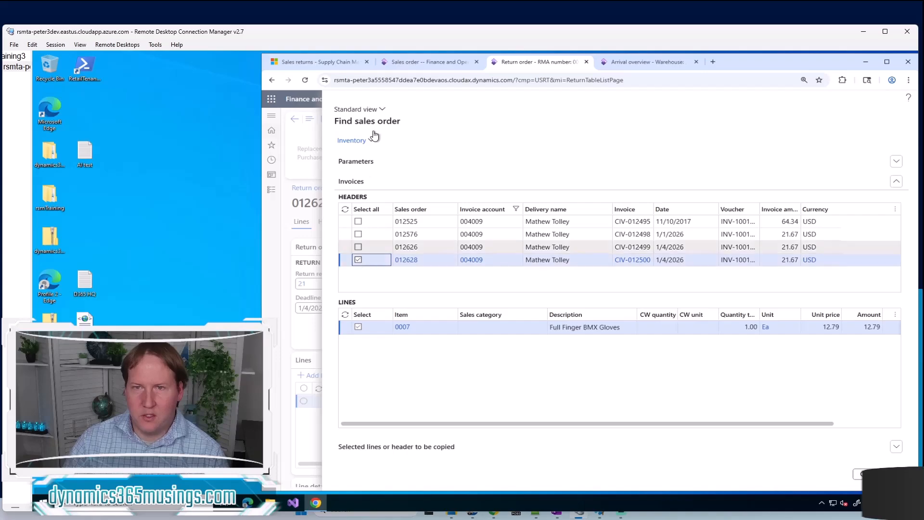
click(420, 63)
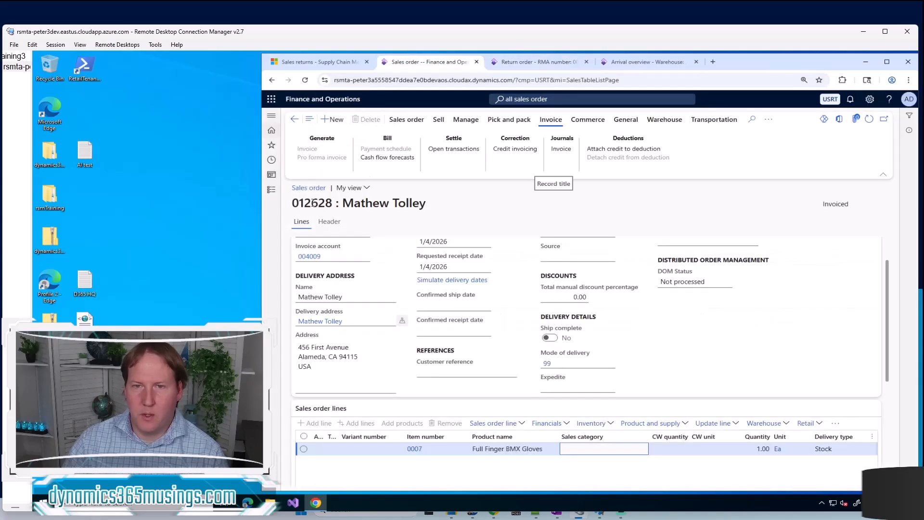
click(527, 59)
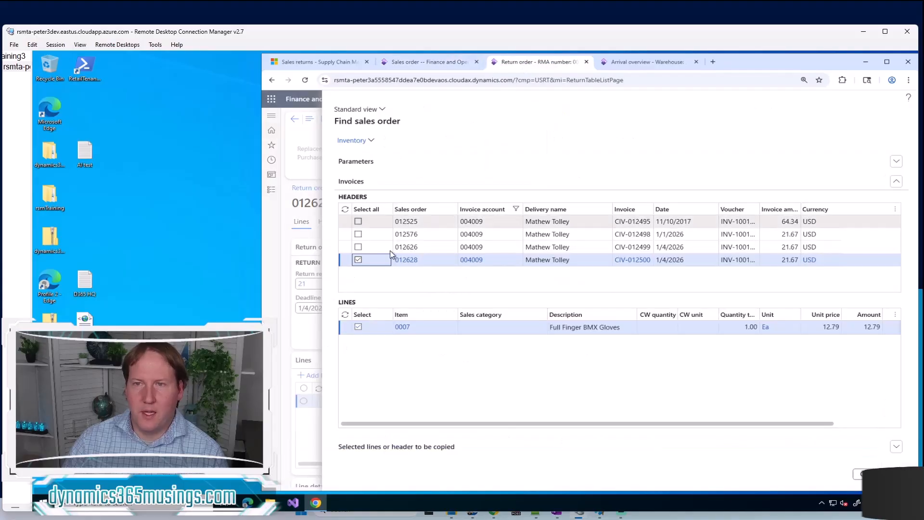
mouse_move(409, 268)
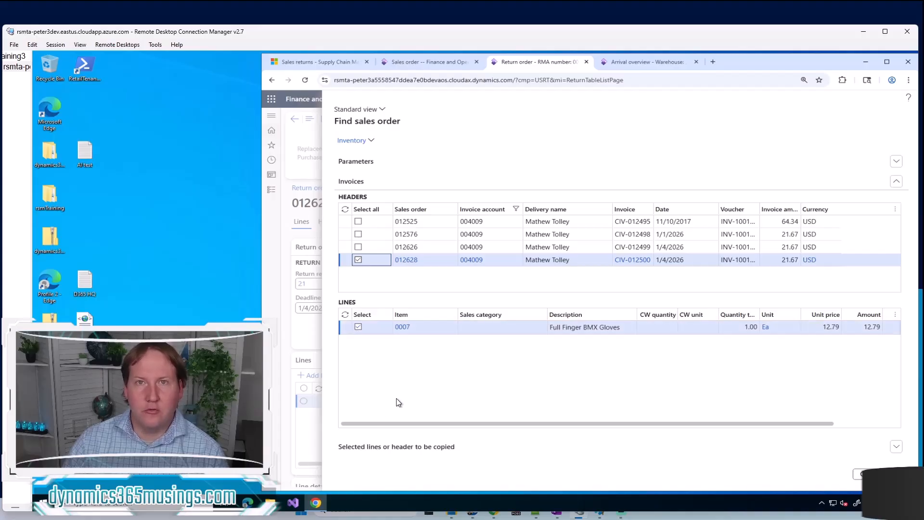
click(358, 327)
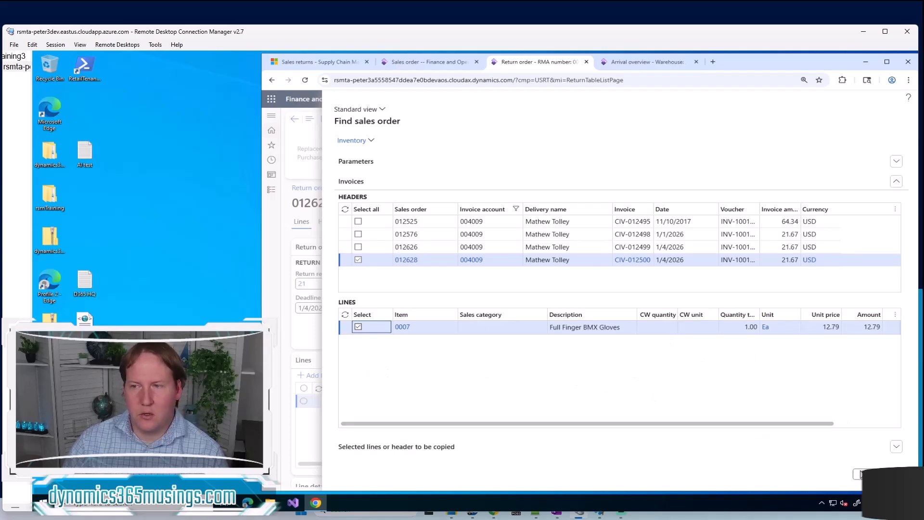
click(860, 475)
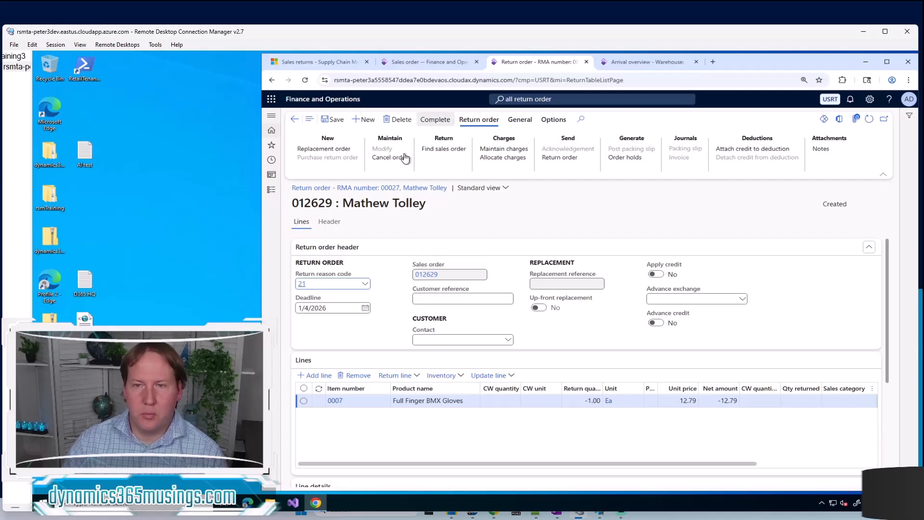
click(437, 125)
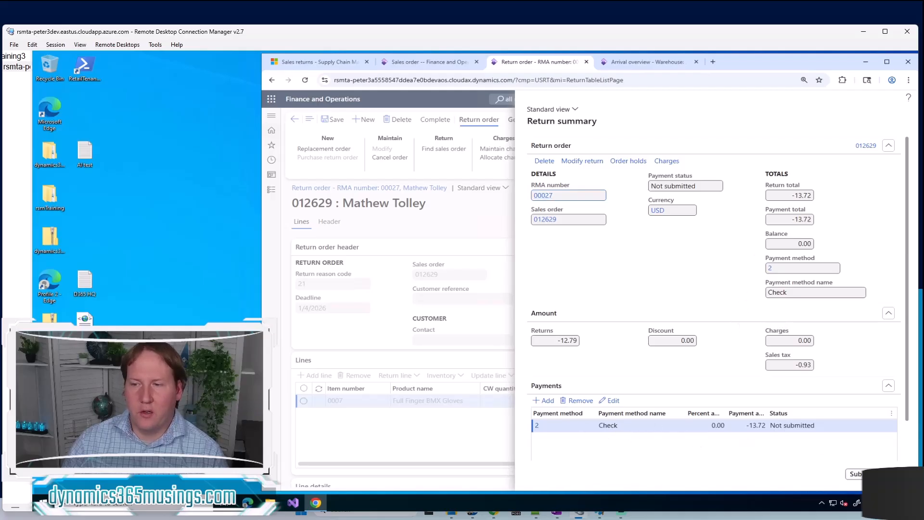
click(865, 475)
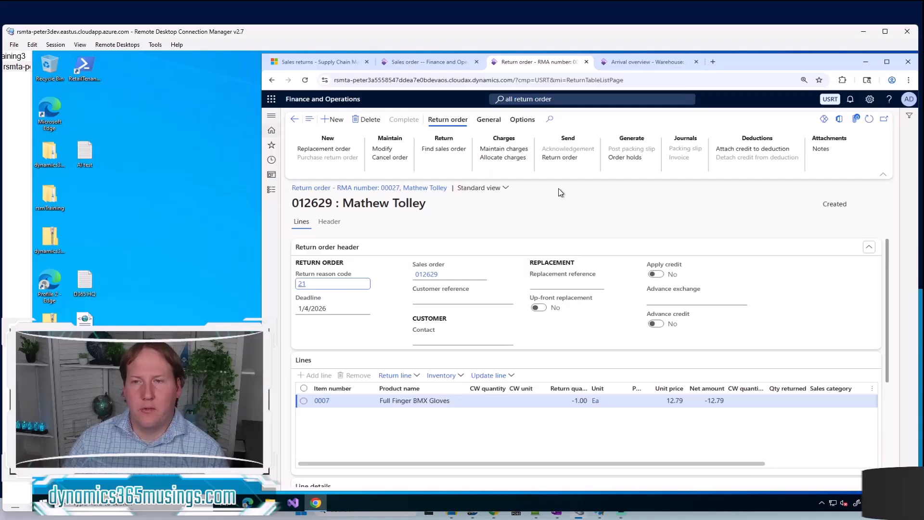
Load the Arrival overview with the Return order profile and compare the listed receipt with the return order
click(640, 62)
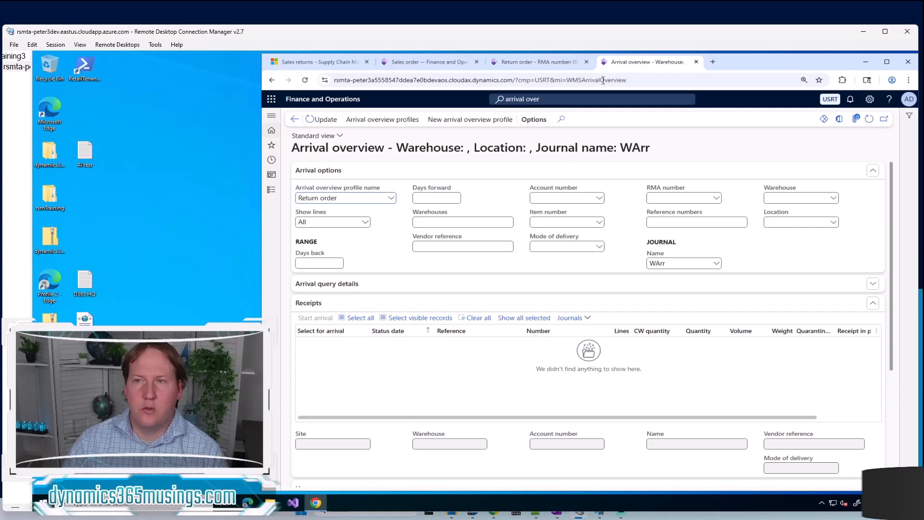
click(587, 100)
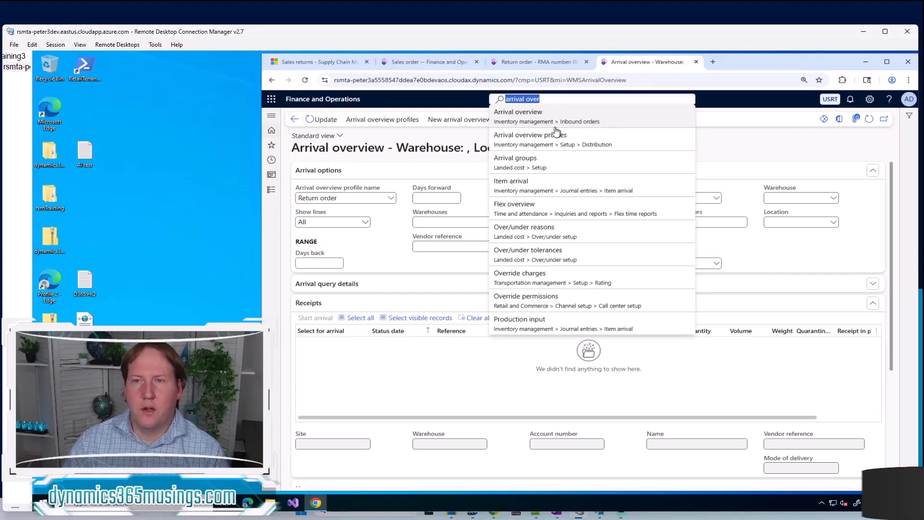
click(532, 119)
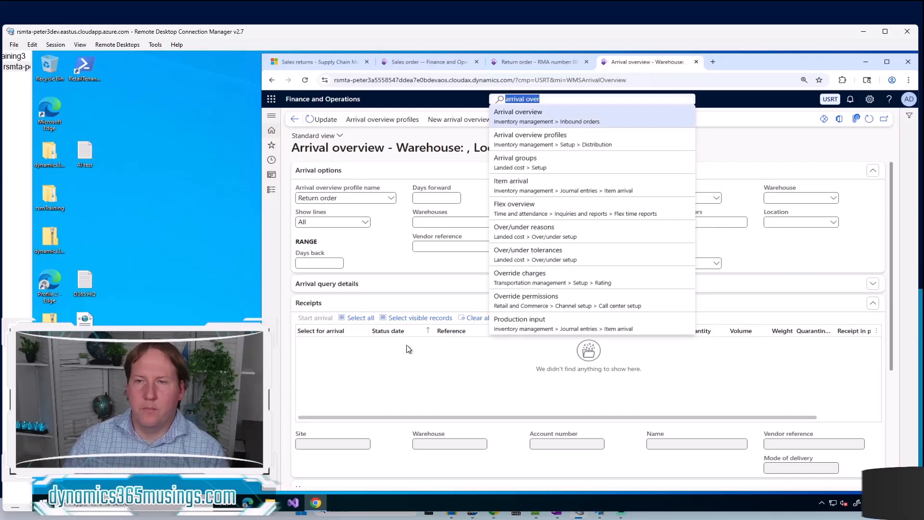
click(392, 201)
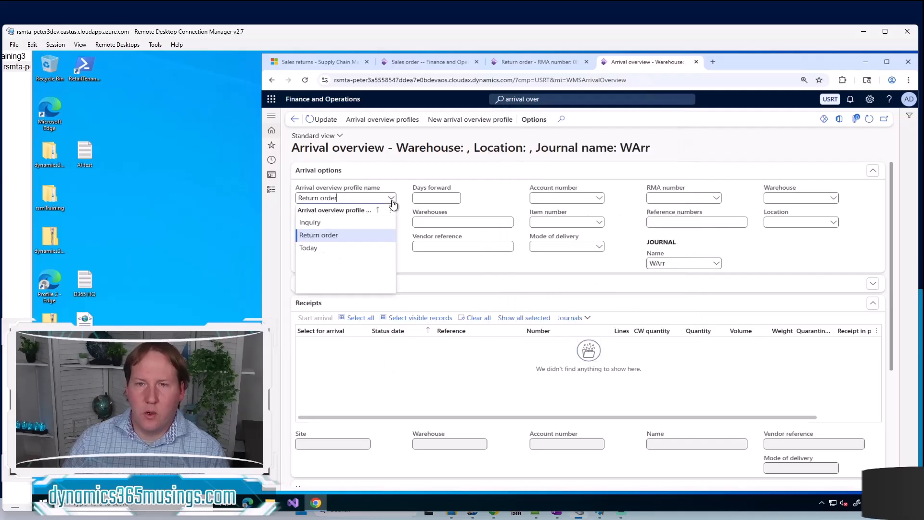
click(310, 235)
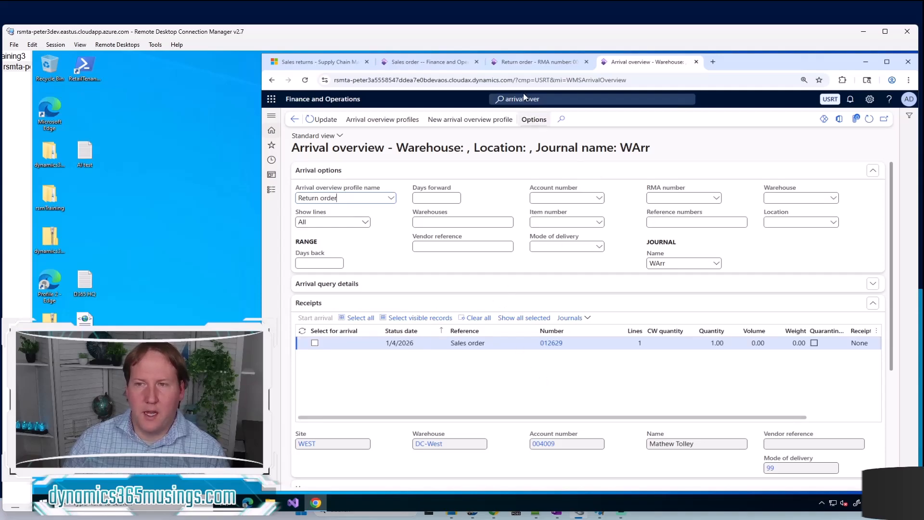
click(538, 64)
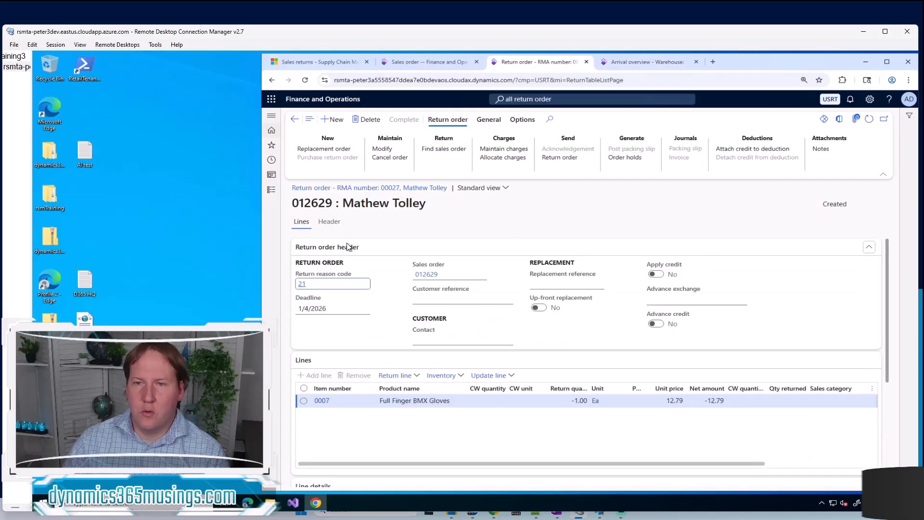
Enter the return order's RMA number in the Arrival overview, select the listed receipt and start its arrival
click(329, 222)
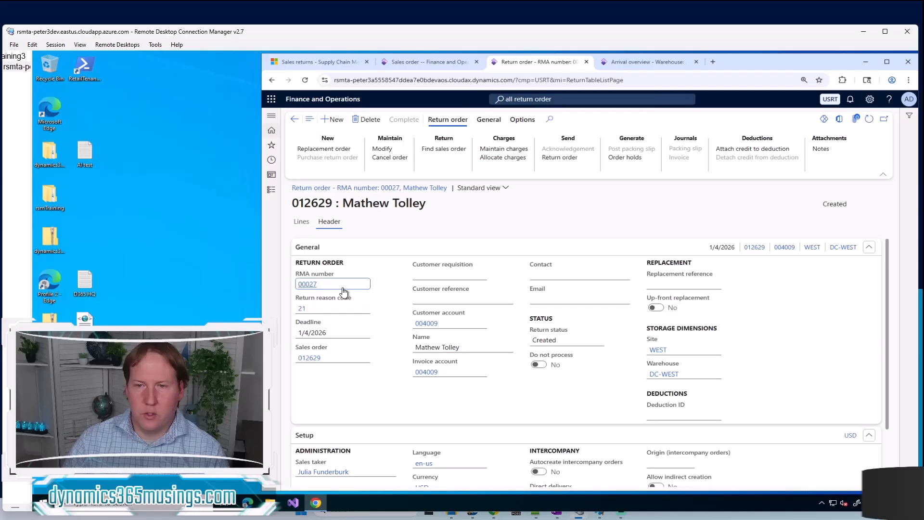
drag(335, 288, 291, 289)
key(ctrl+c)
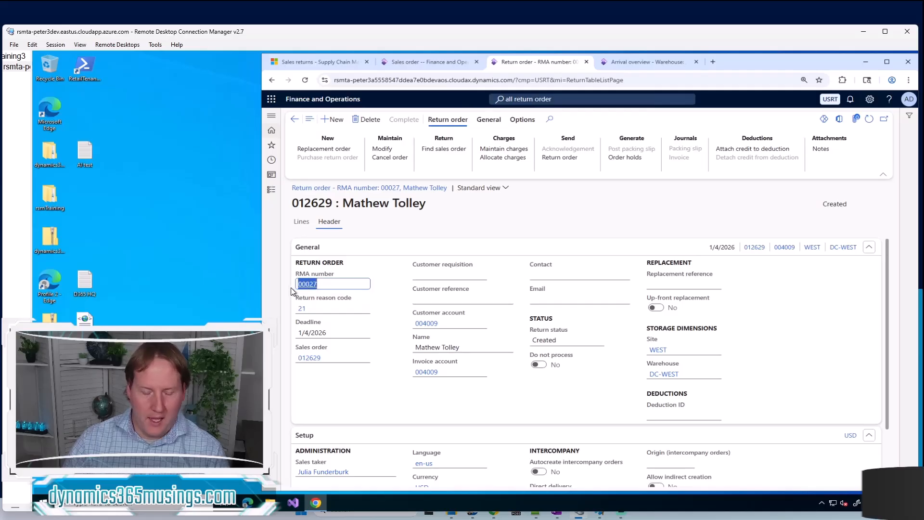
click(641, 67)
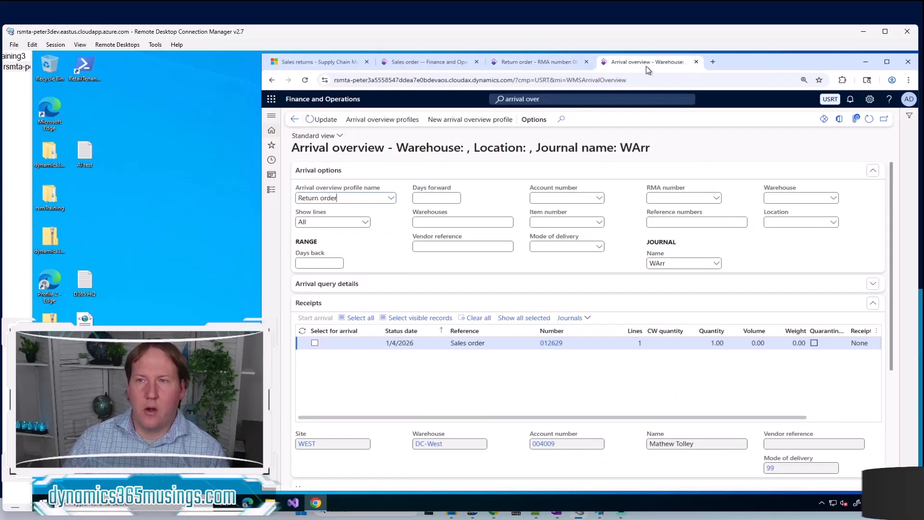
click(658, 198)
key(ctrl+v)
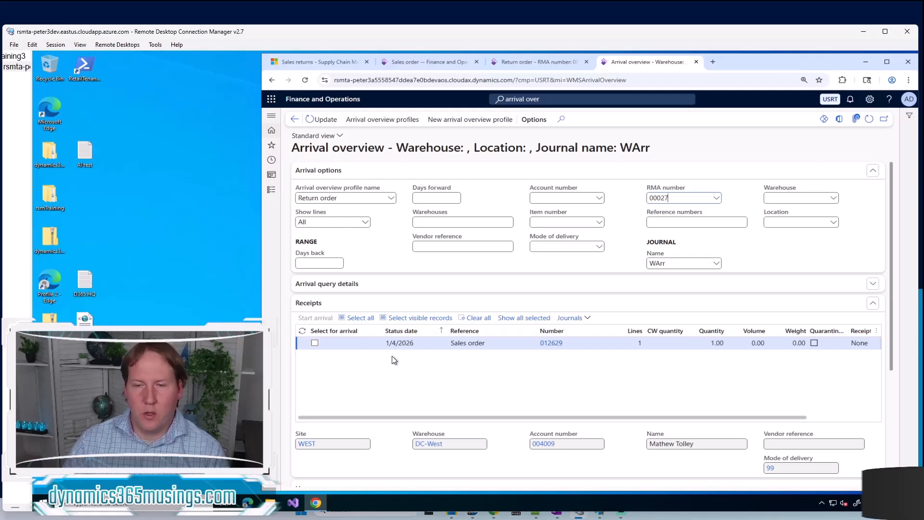
click(315, 343)
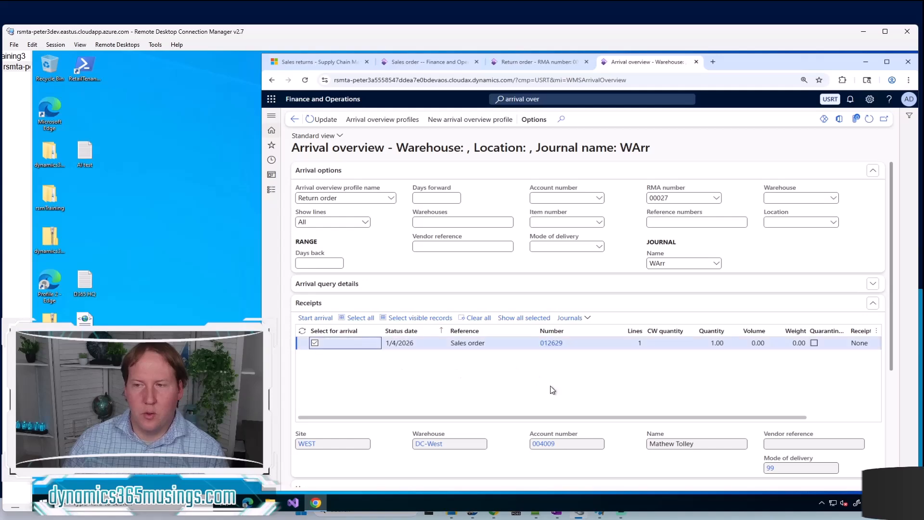
click(326, 318)
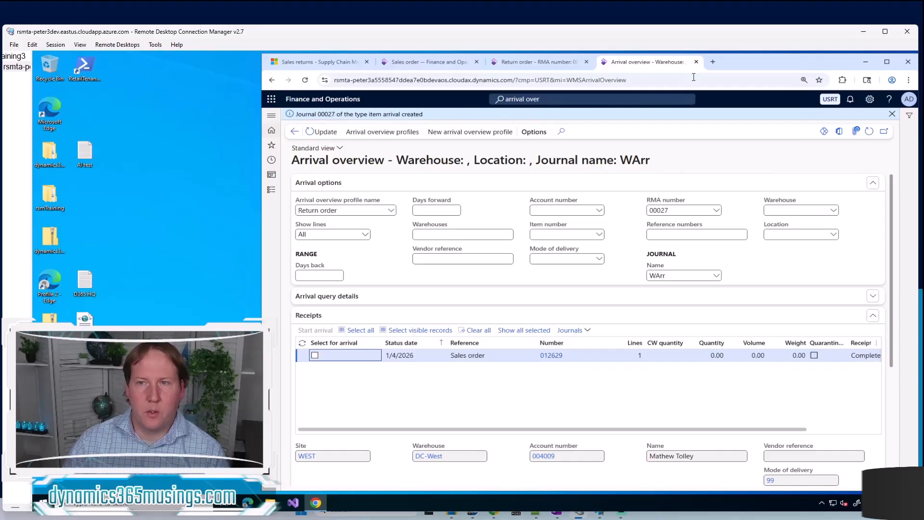
Open the Item arrival journal entries in a new browser tab and open the warehouse arrival journal created for the return
click(713, 61)
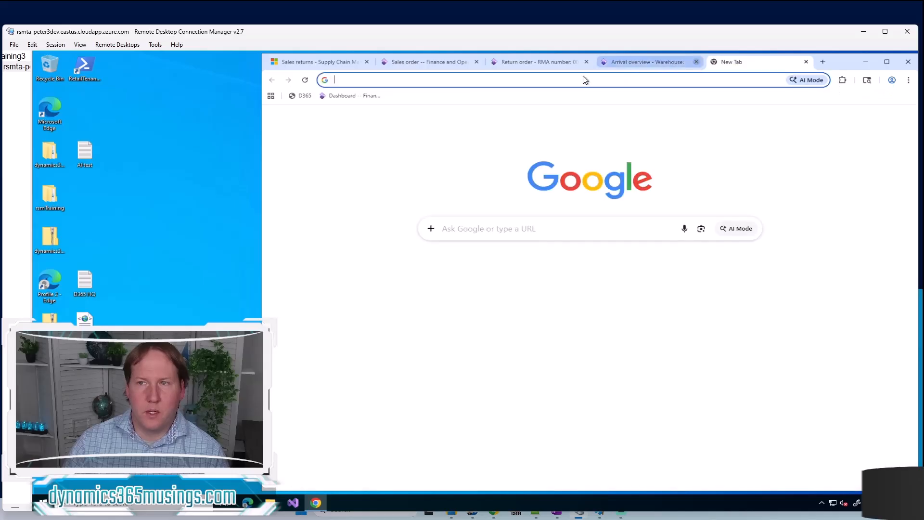
click(336, 95)
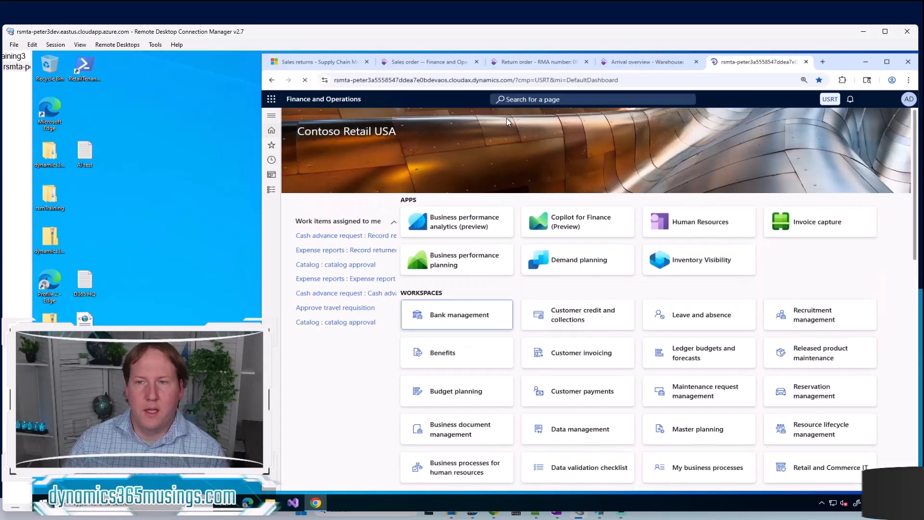
click(565, 100)
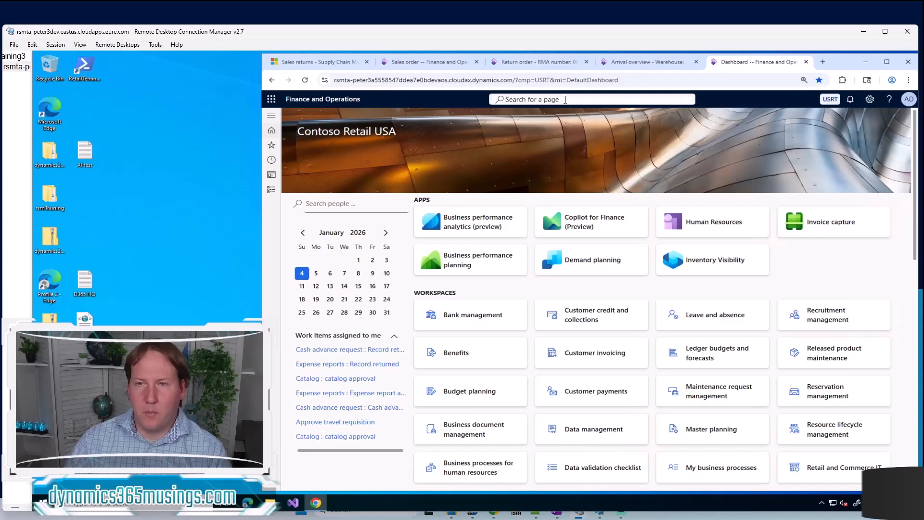
text(item arrival)
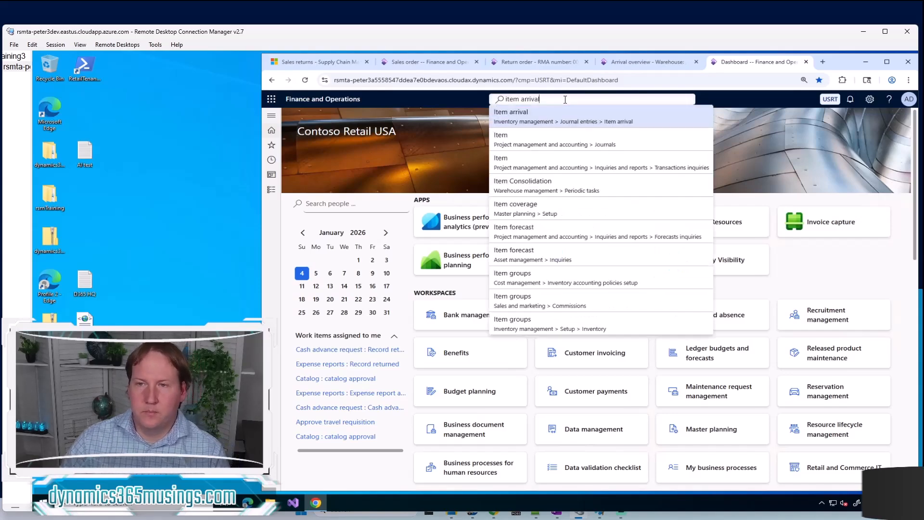
click(538, 115)
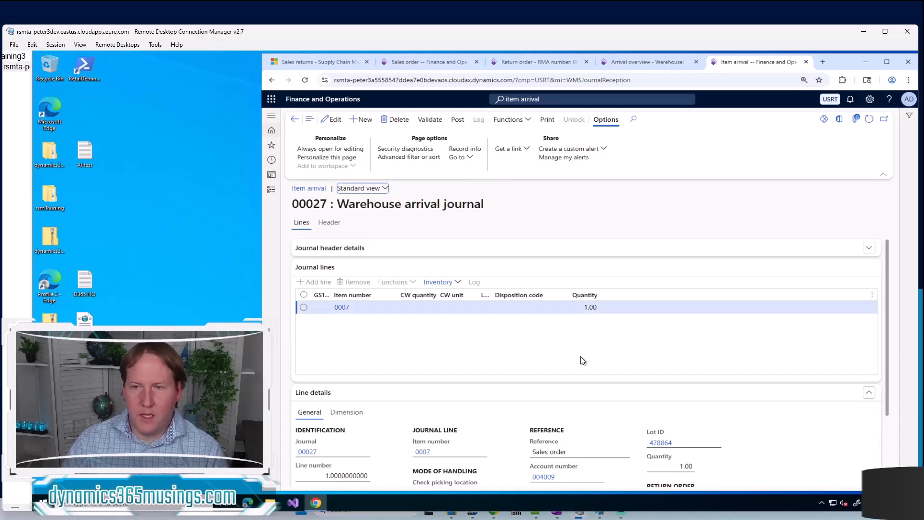
Review the arrival journal's header and line details, and assign disposition code 71, Credit, to the item 0007 line
click(383, 254)
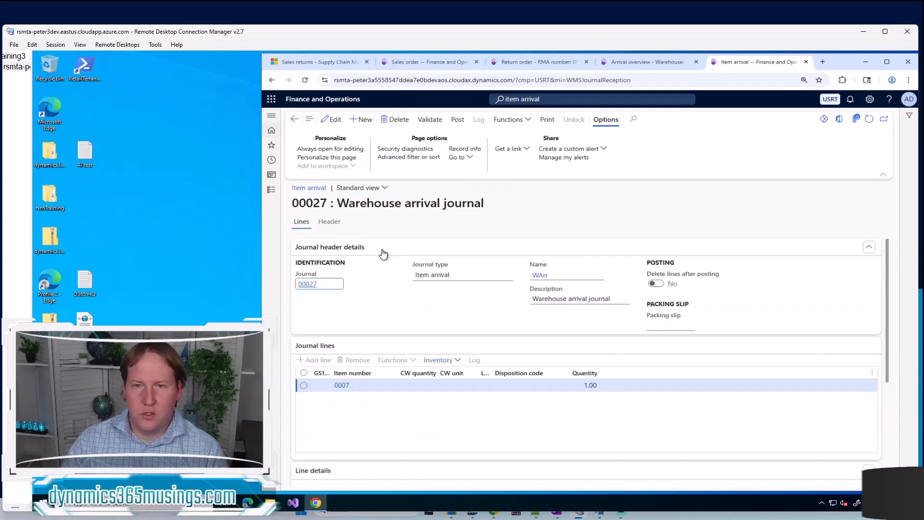
scroll(387, 364, down, 4)
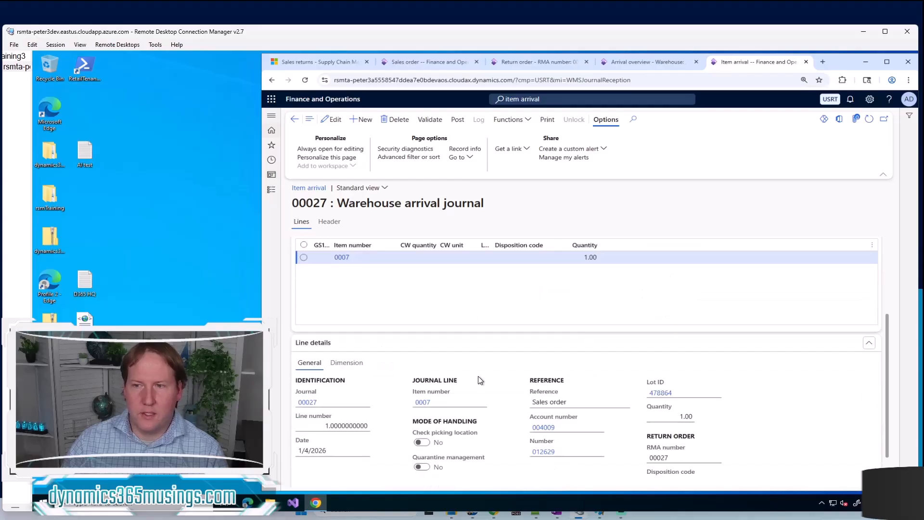
scroll(484, 382, up, 4)
scroll(573, 365, down, 1)
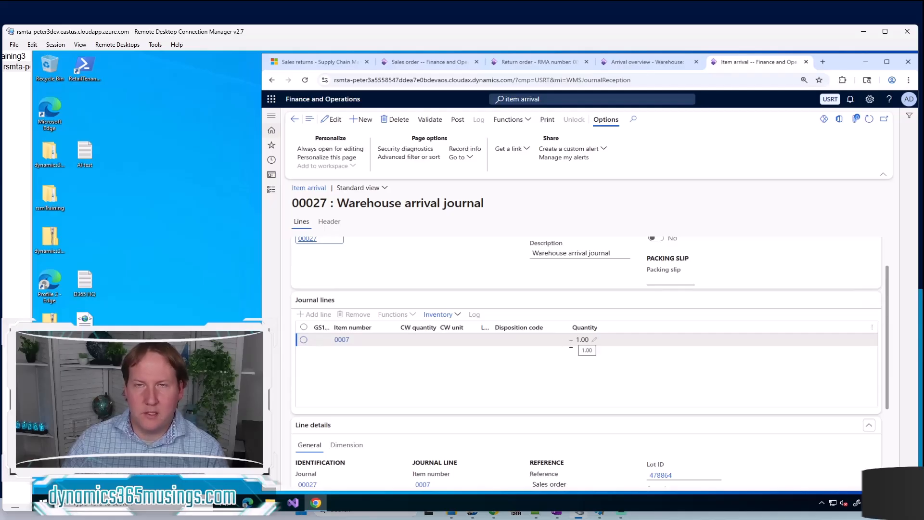
scroll(563, 375, down, 3)
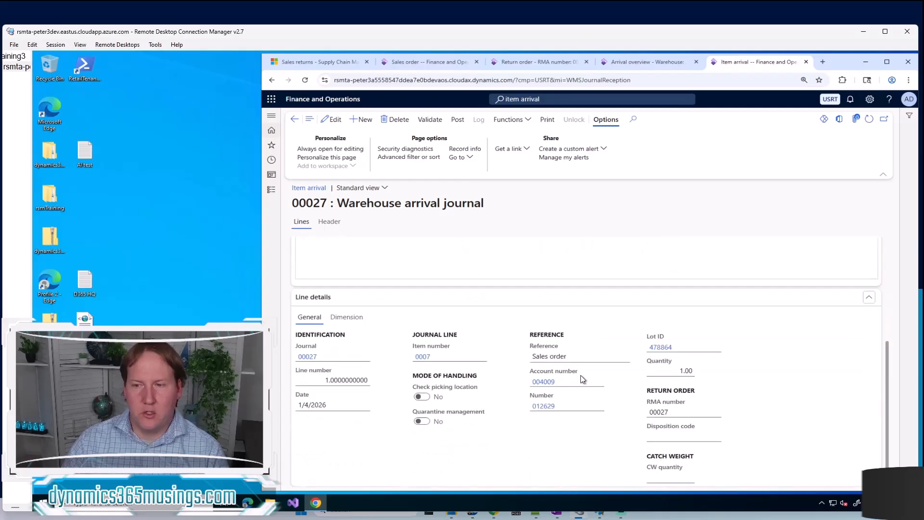
click(715, 437)
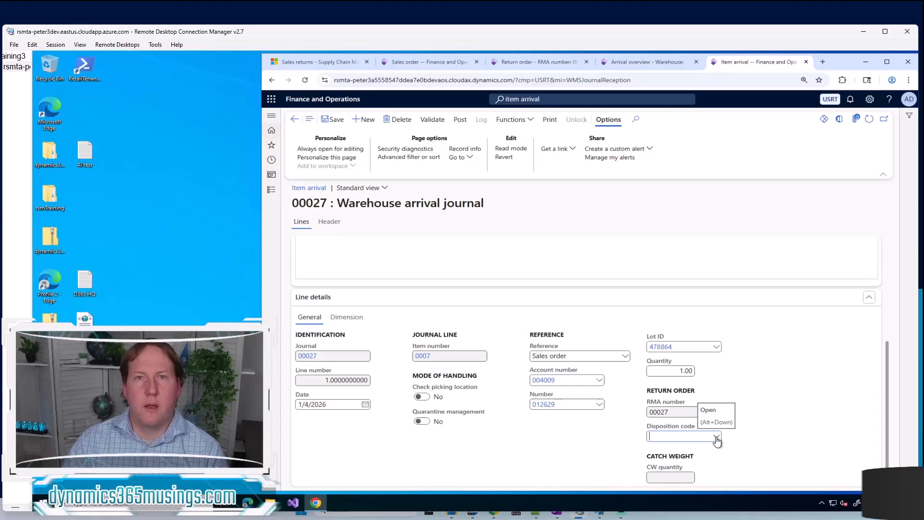
click(717, 438)
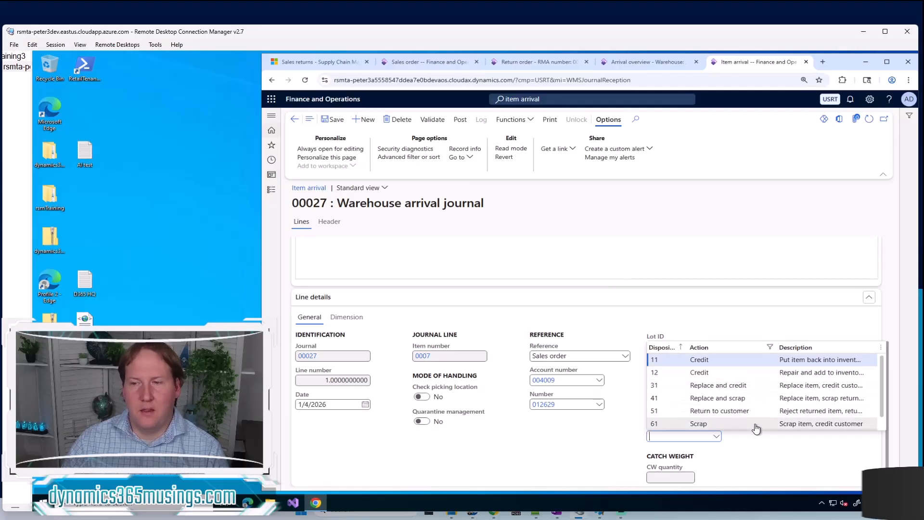
scroll(756, 428, down, 1)
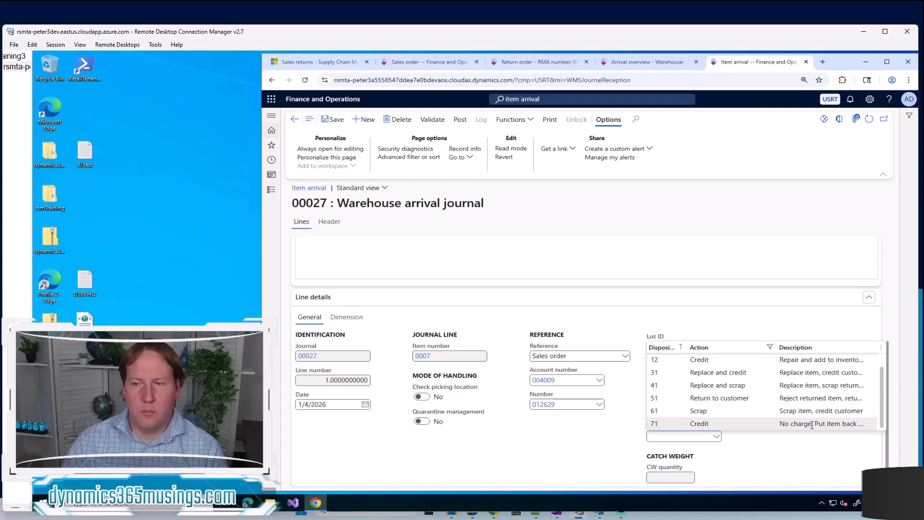
click(751, 424)
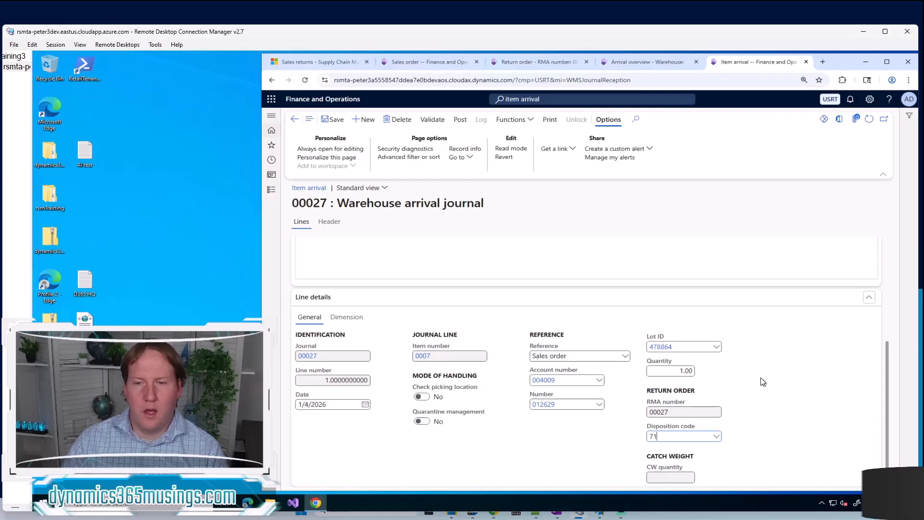
Validate the warehouse arrival journal and post it, without batch processing
scroll(763, 382, up, 5)
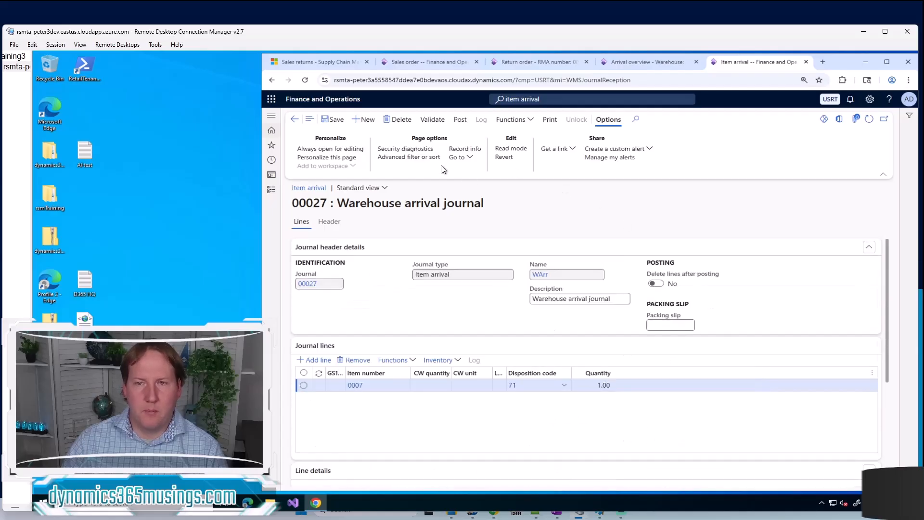
click(427, 119)
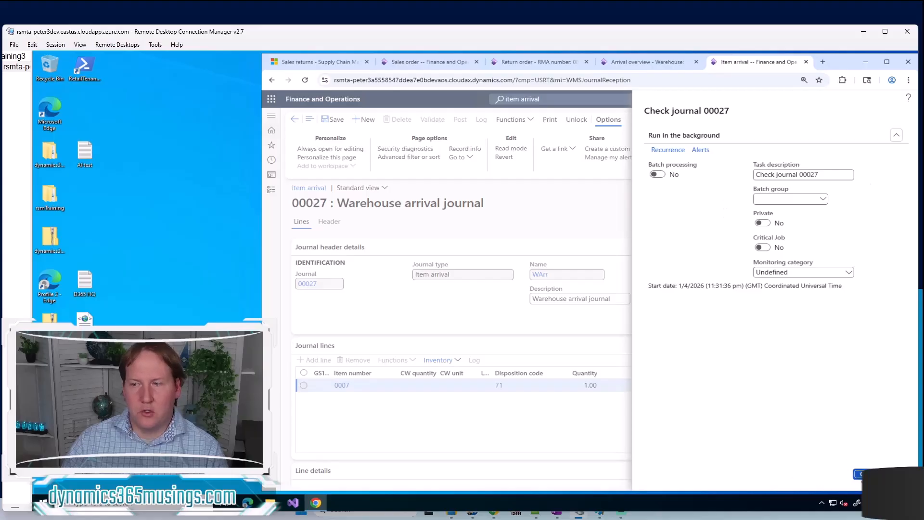
click(858, 474)
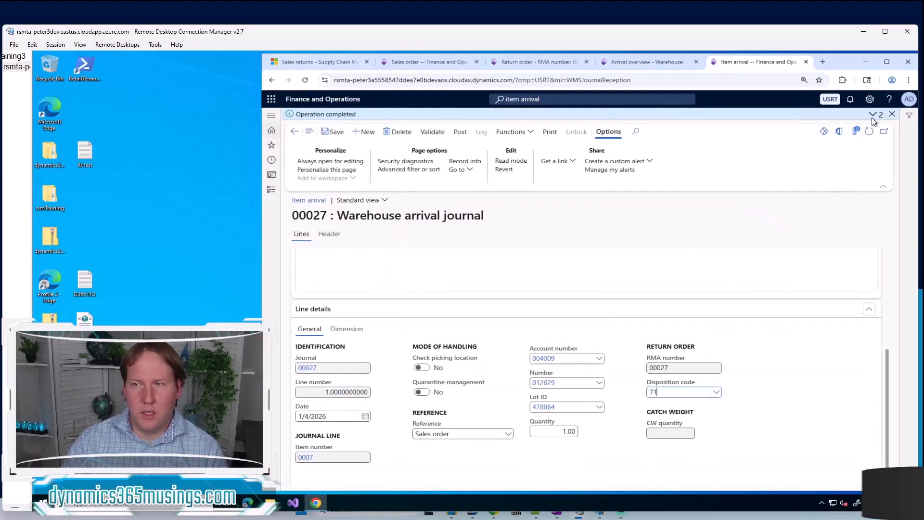
click(892, 114)
click(460, 122)
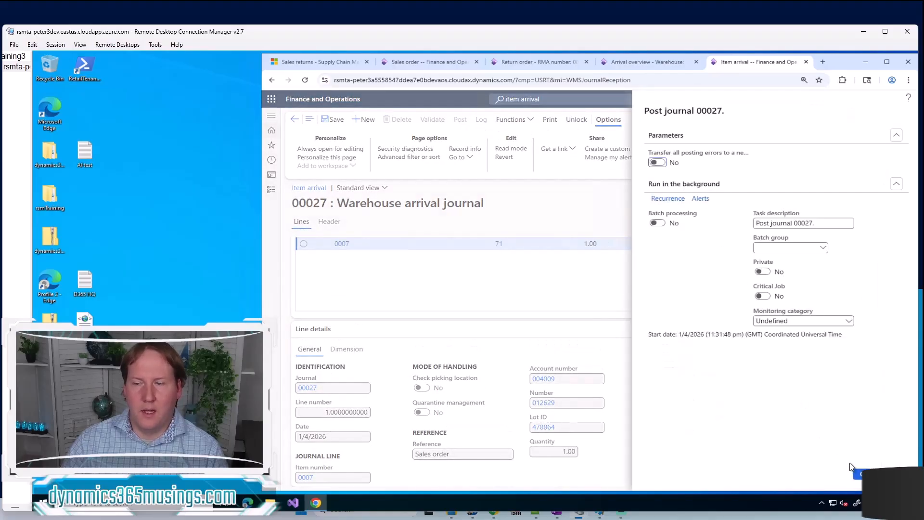
click(859, 474)
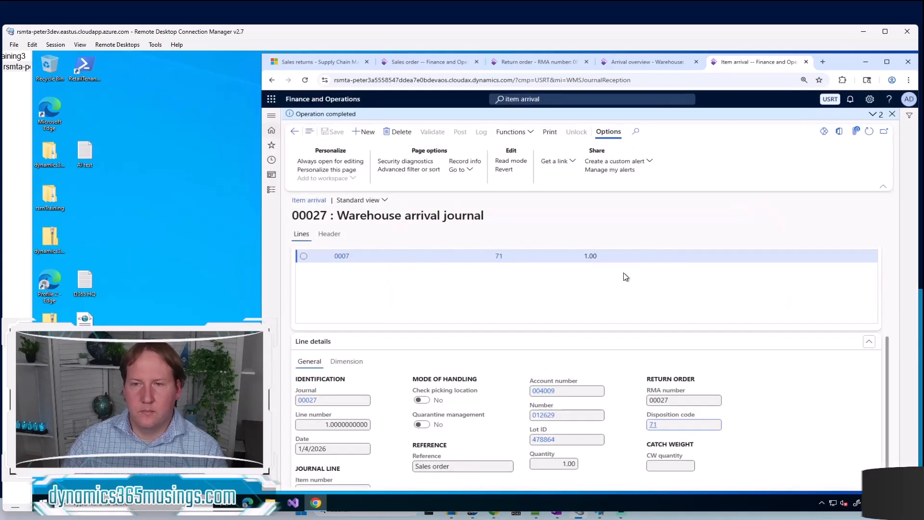
click(872, 114)
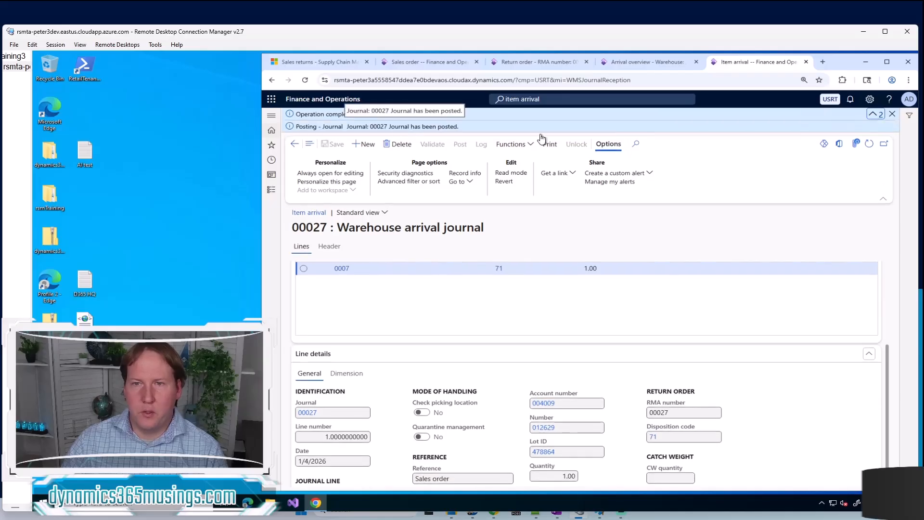
Refresh the return order and check the return status of its item 0007 line
click(513, 64)
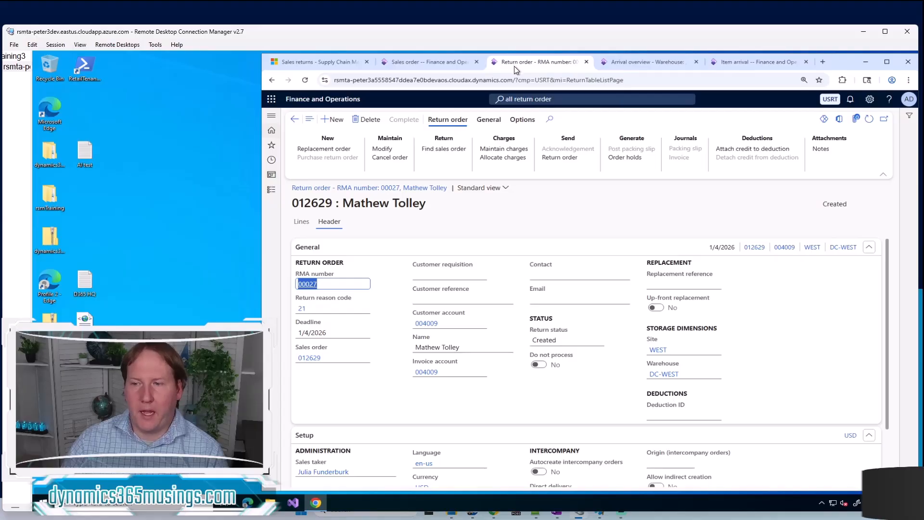
click(302, 222)
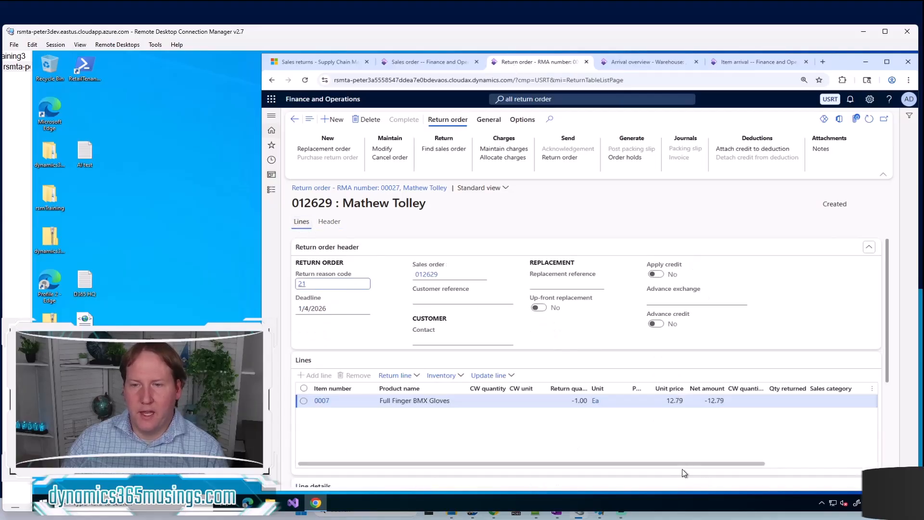
drag(689, 463, 813, 458)
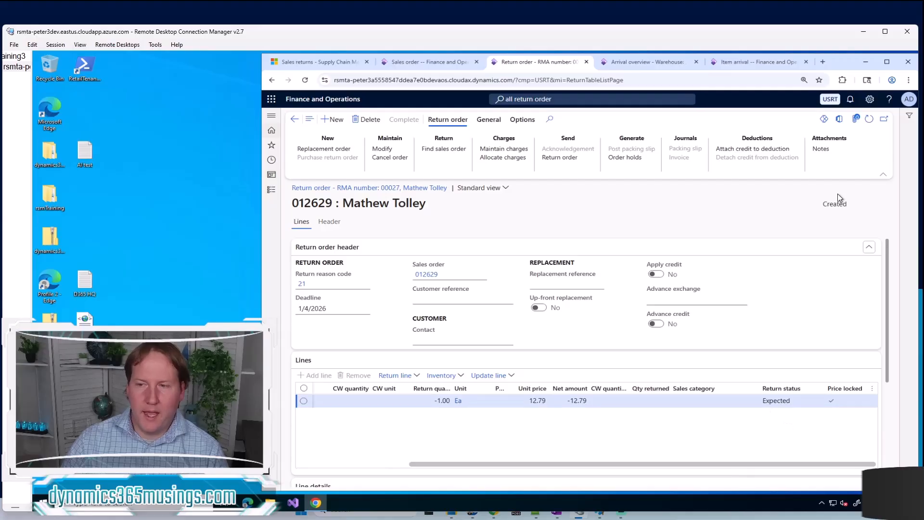
click(870, 122)
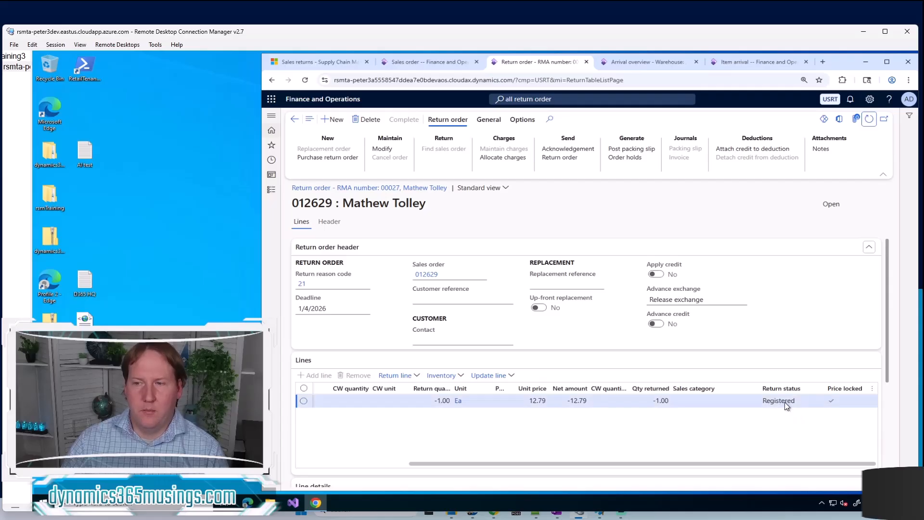
Open the sales order linked to the return order and post its invoice with quantity All, without printing
click(430, 278)
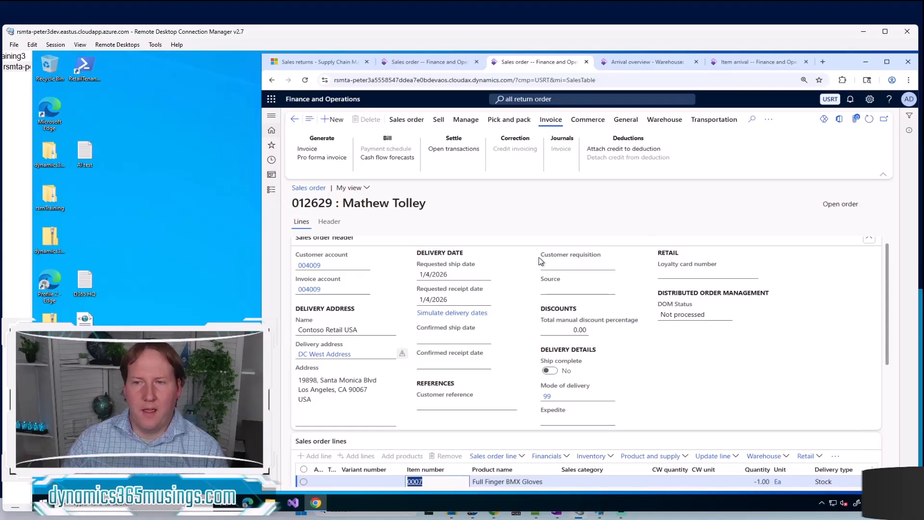
click(314, 152)
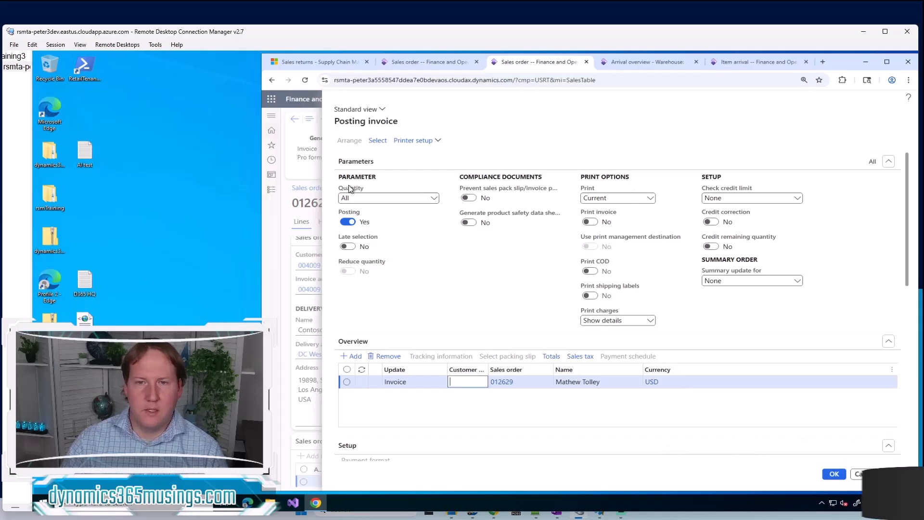
click(836, 475)
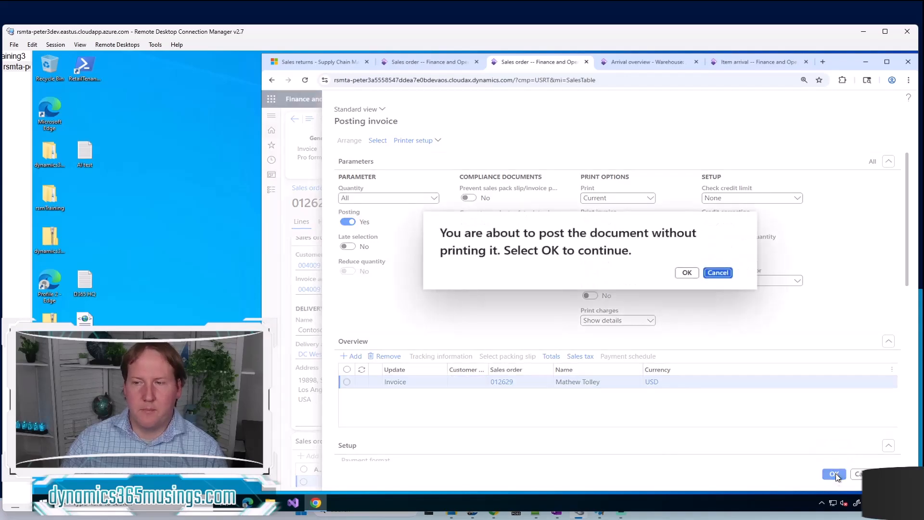
click(685, 272)
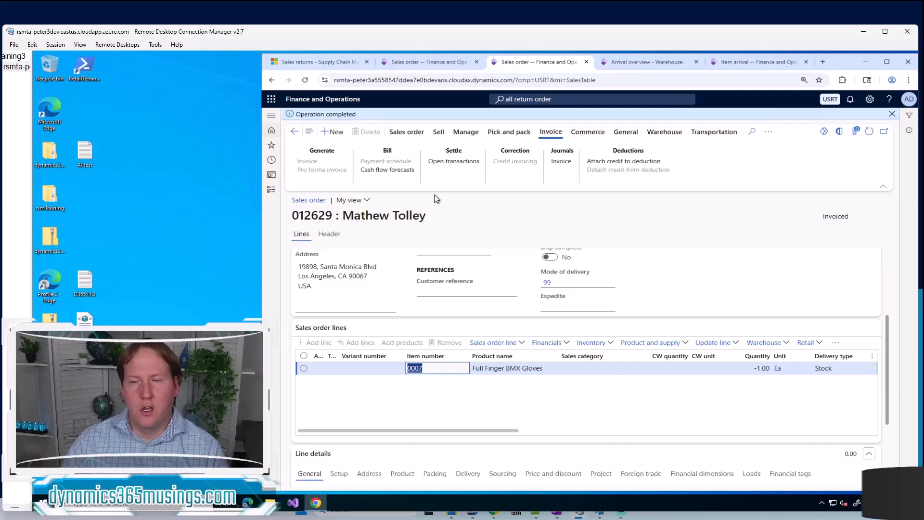
scroll(588, 286, up, 1)
scroll(583, 301, up, 1)
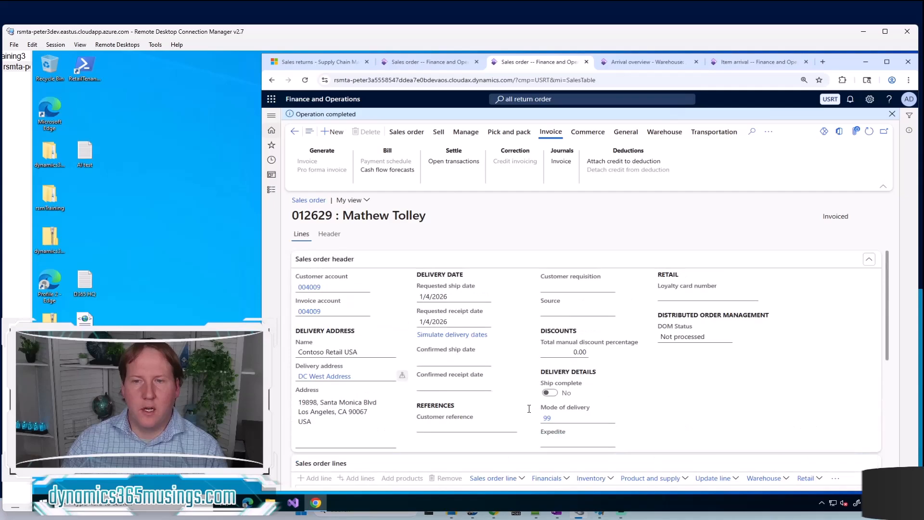